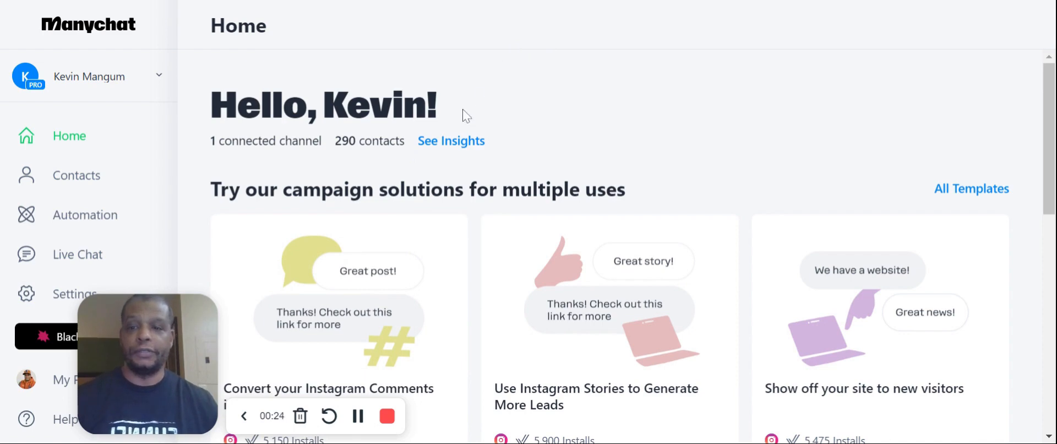
pyautogui.click(159, 77)
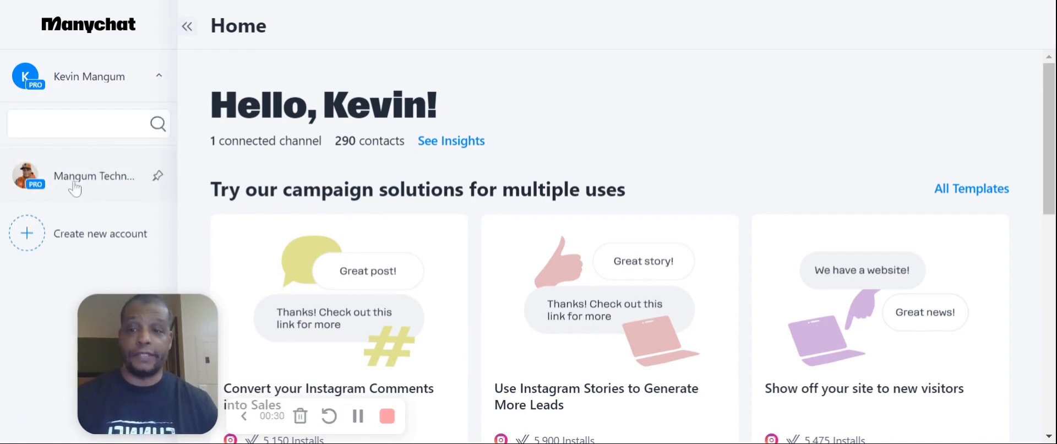
pyautogui.click(104, 84)
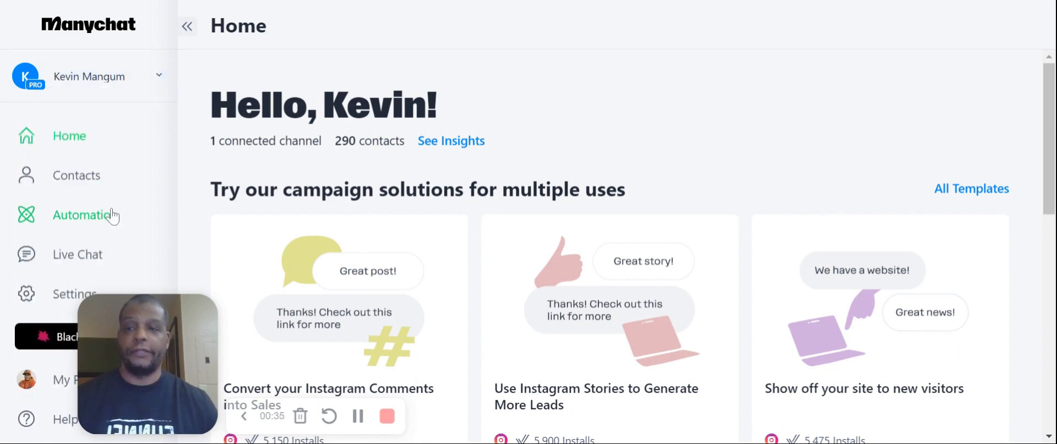
# Create a new automation from scratch and move its Send Message block closer to the trigger block
pyautogui.click(100, 223)
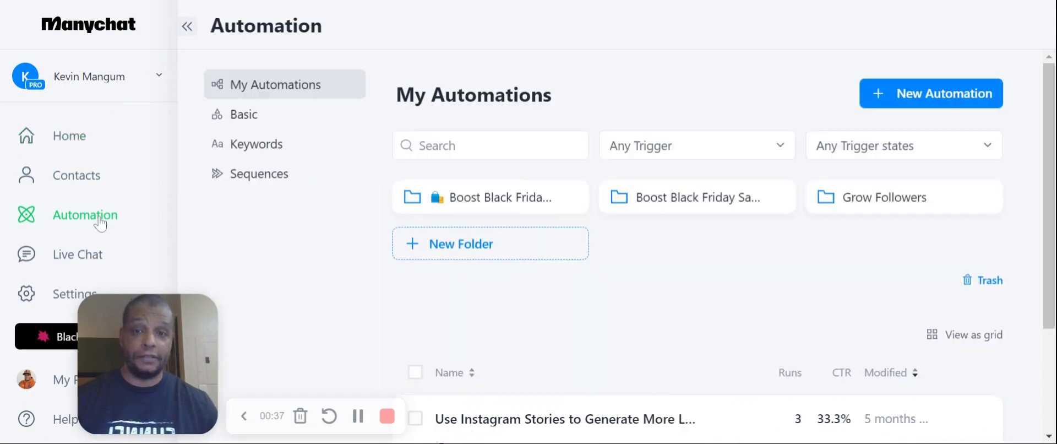
pyautogui.click(924, 99)
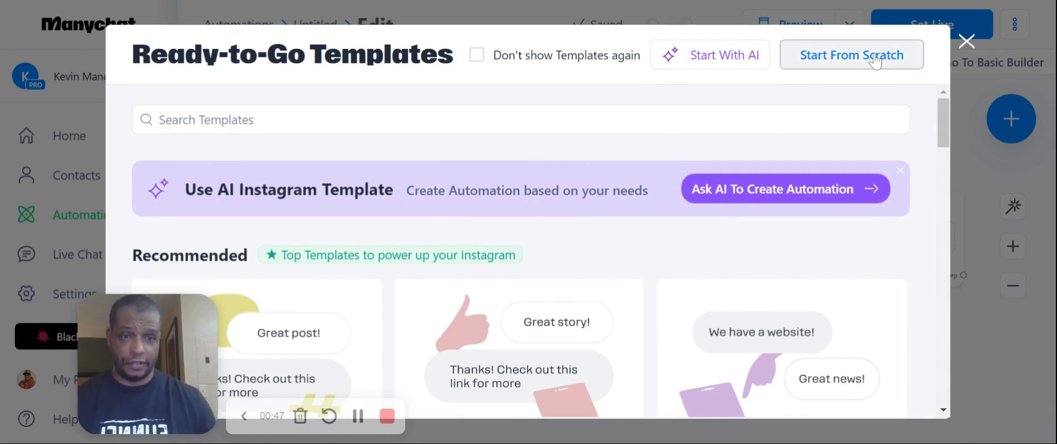
pyautogui.click(842, 61)
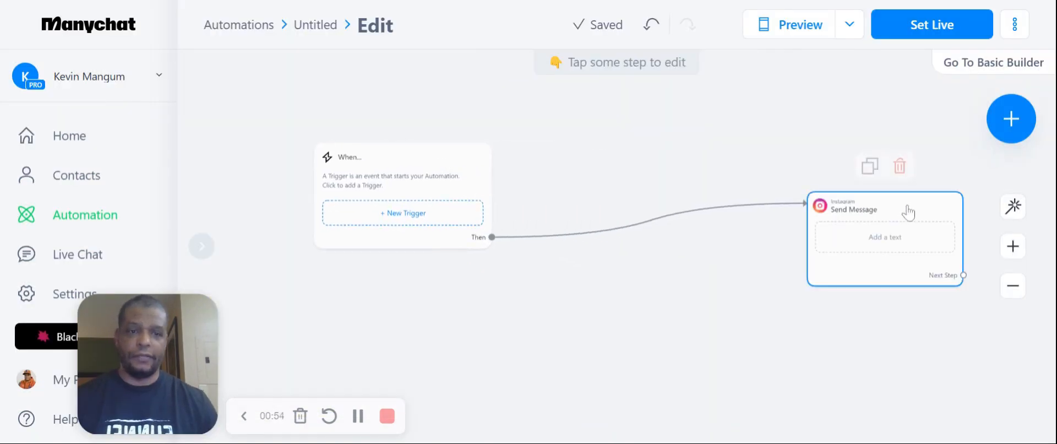
pyautogui.moveTo(910, 205); pyautogui.dragTo(766, 168)
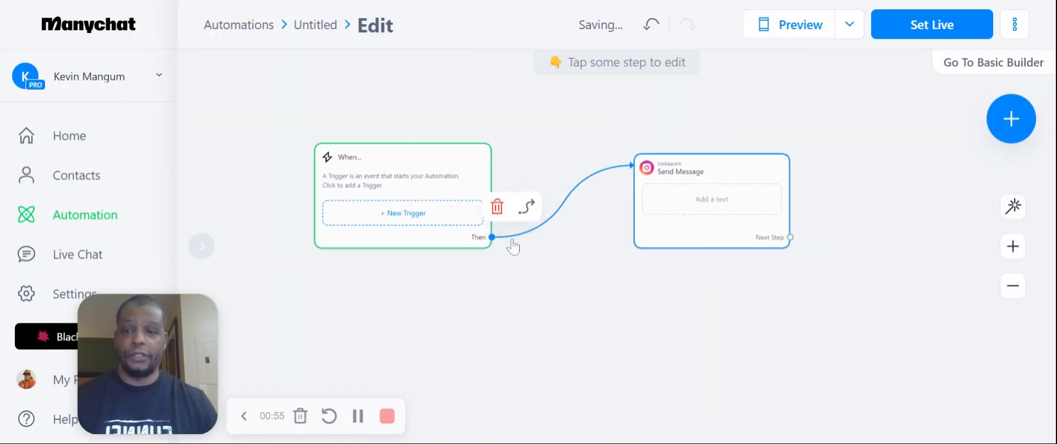
# Add an Instagram DM Keyword trigger that starts the automation when a user sends a direct message with a keyword
pyautogui.click(402, 213)
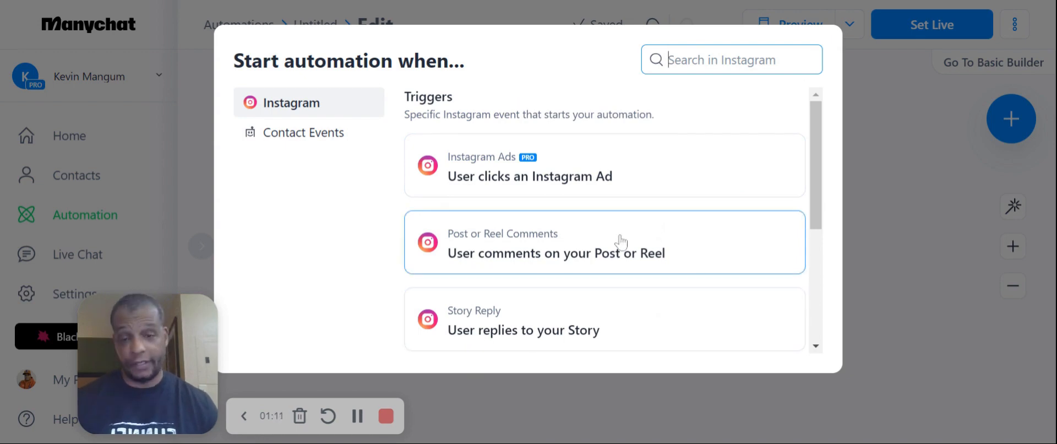
pyautogui.scroll(-2, 621, 242)
pyautogui.scroll(-1, 621, 245)
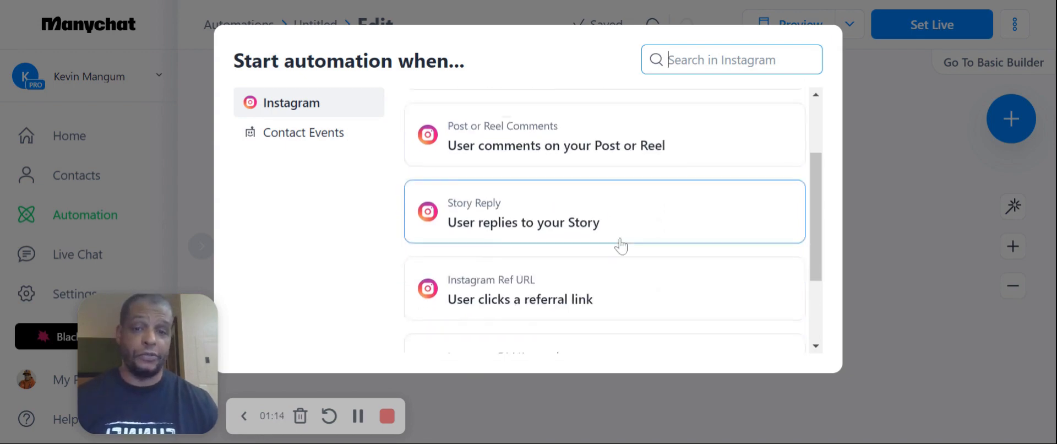
pyautogui.scroll(-2, 621, 245)
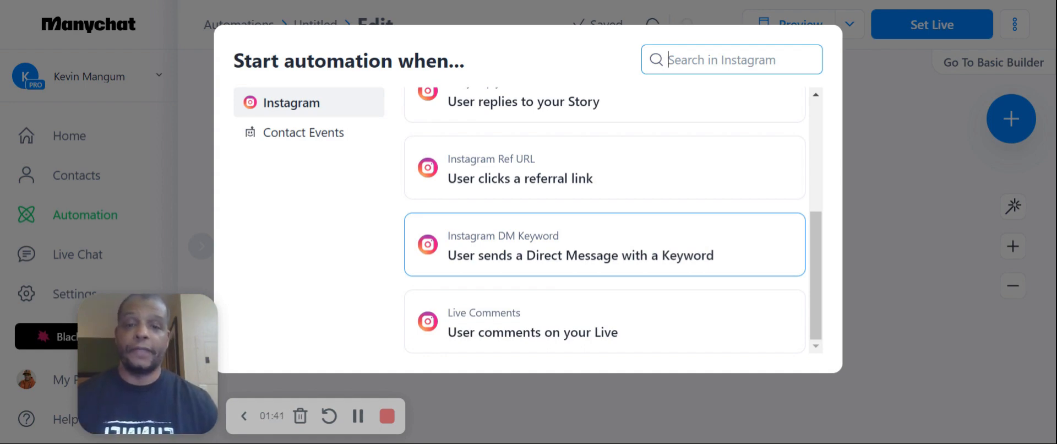
pyautogui.click(561, 257)
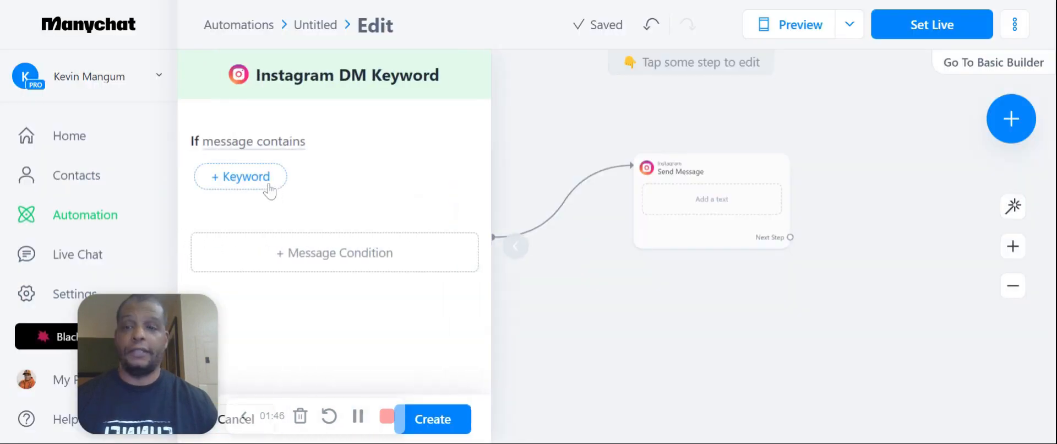
# Create the trigger with the message-contains keywords "funnel" and "website", and return to the flow canvas
pyautogui.click(266, 184)
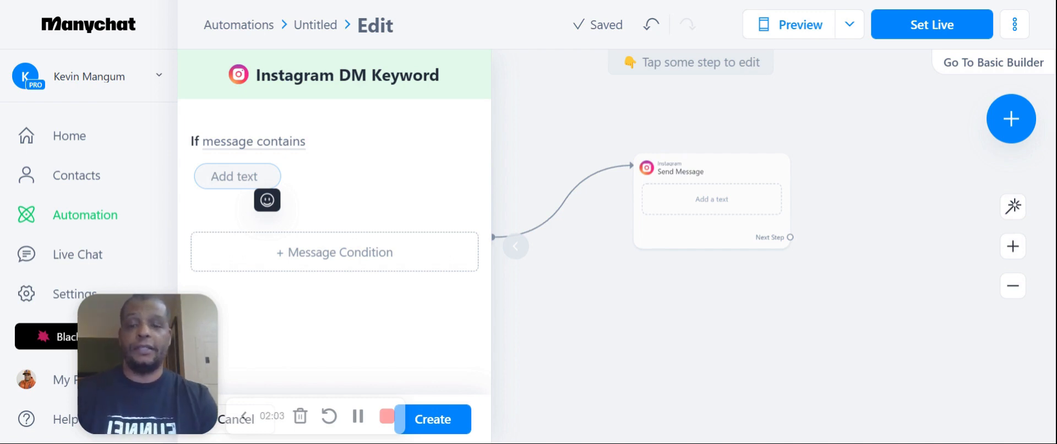
pyautogui.write('funnel')
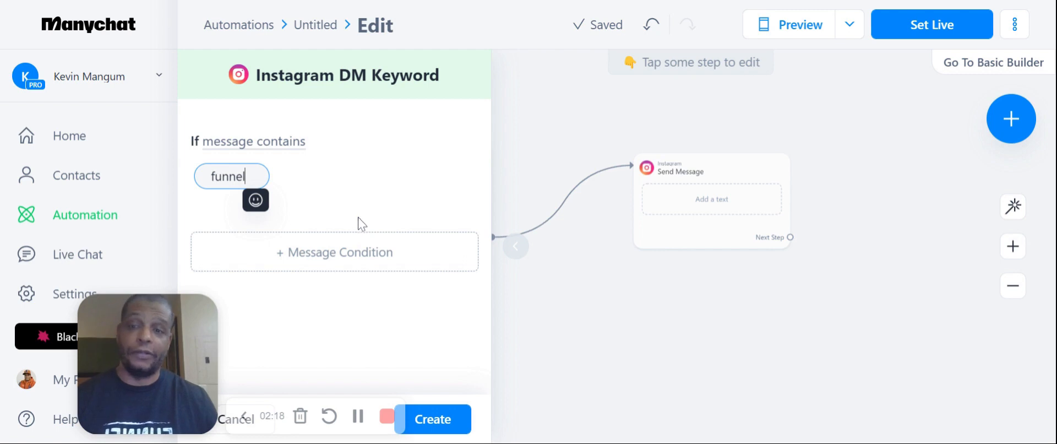
pyautogui.press('Return')
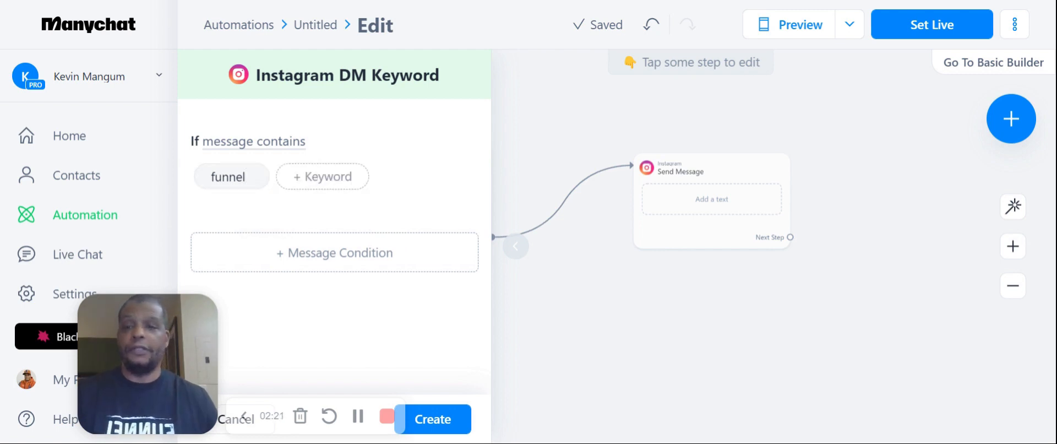
pyautogui.click(329, 181)
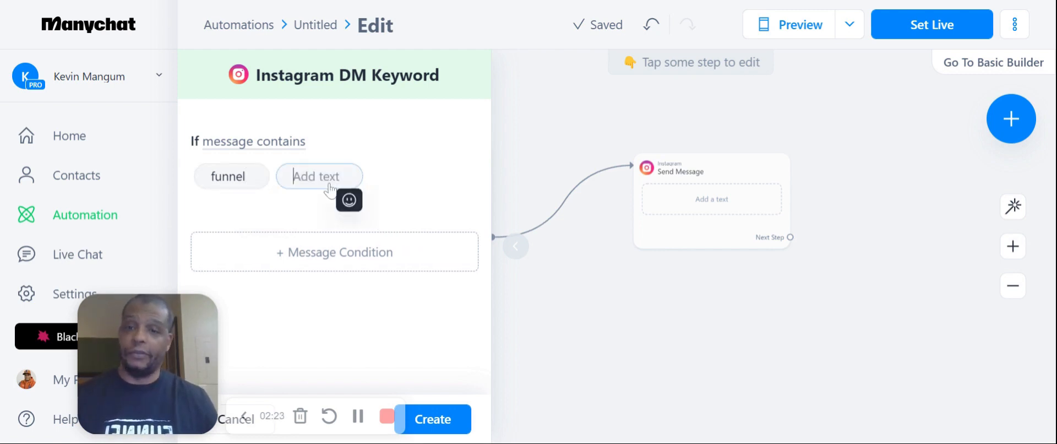
pyautogui.write('website')
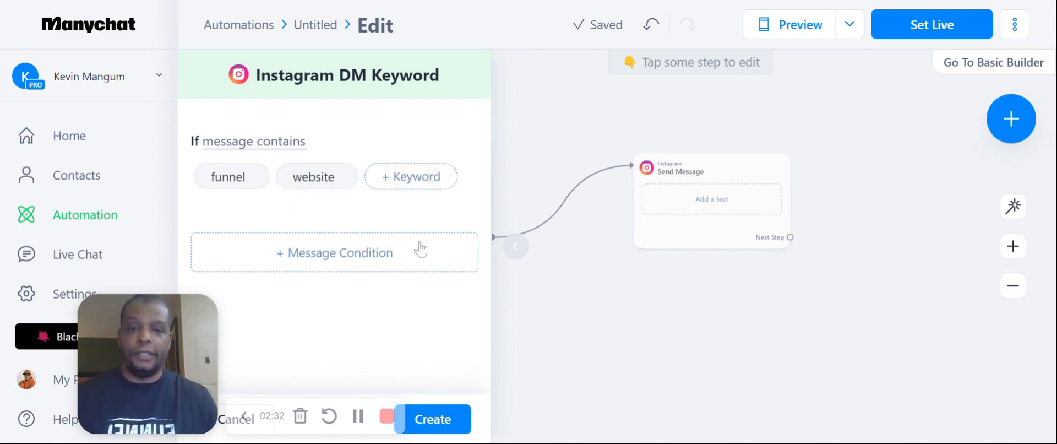
pyautogui.click(454, 423)
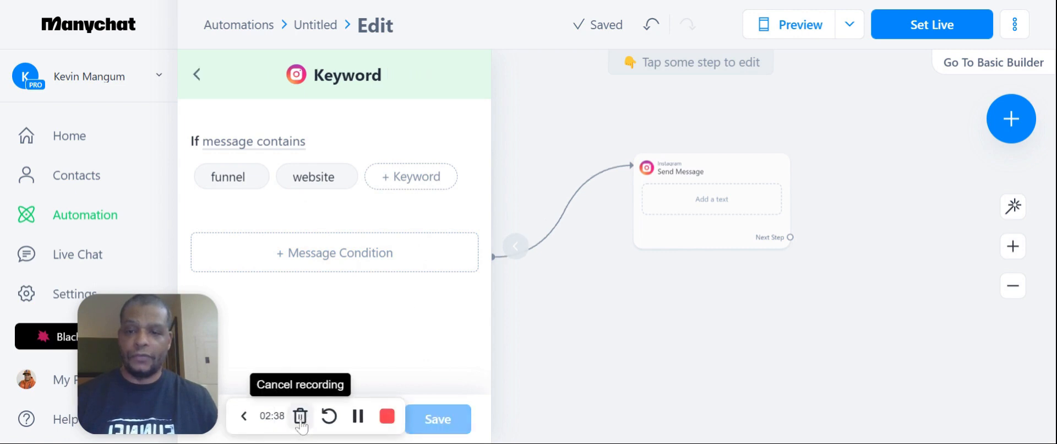
pyautogui.click(245, 423)
pyautogui.click(245, 418)
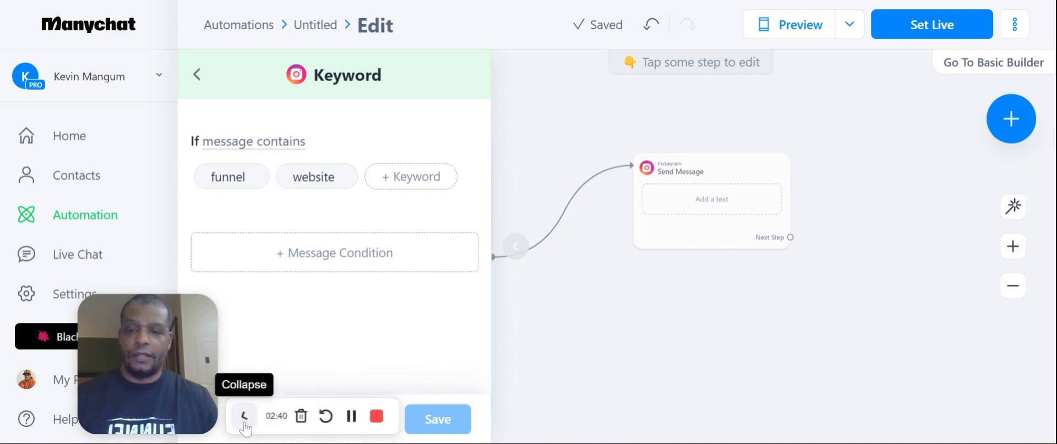
pyautogui.click(540, 145)
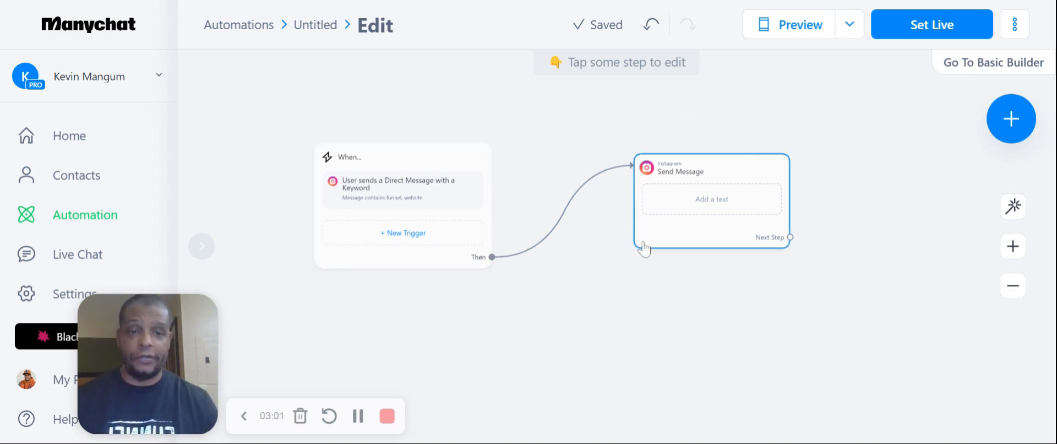
# Start the Send Message text with the greeting "Hey", the First Name variable and an exclamation mark
pyautogui.moveTo(677, 247)
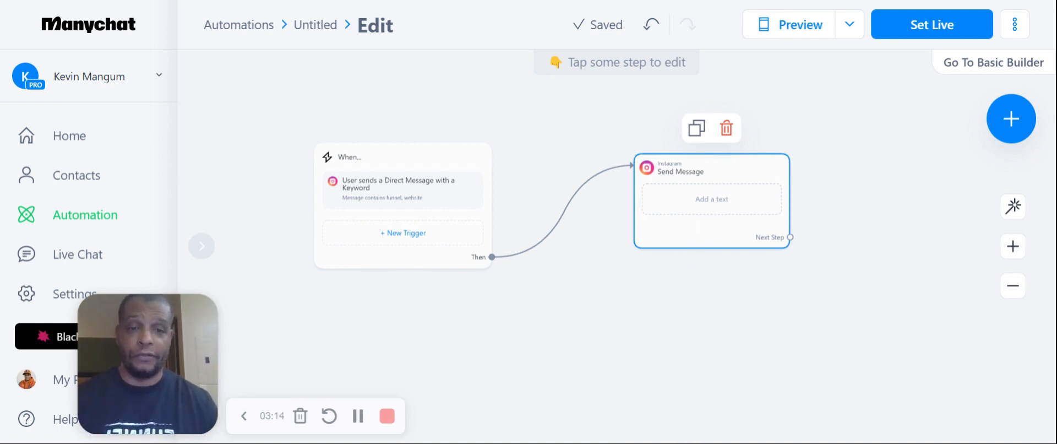
pyautogui.click(712, 199)
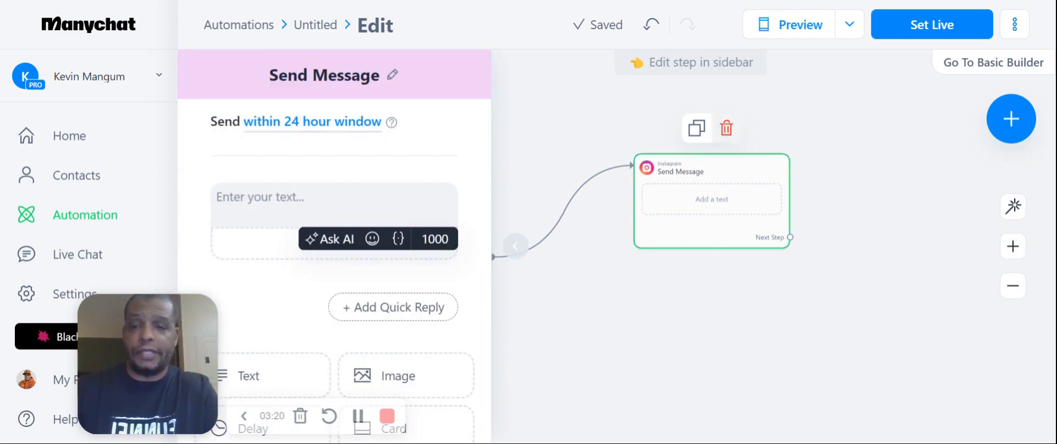
pyautogui.write('Hey')
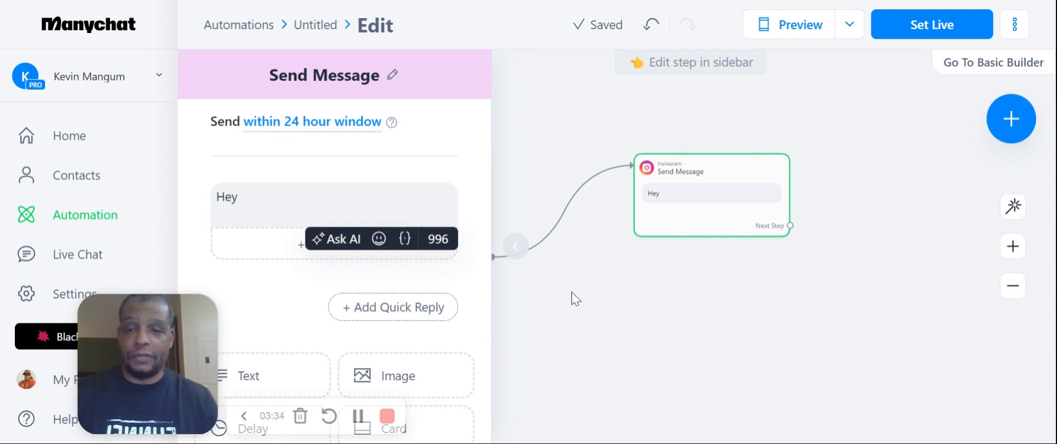
pyautogui.click(405, 242)
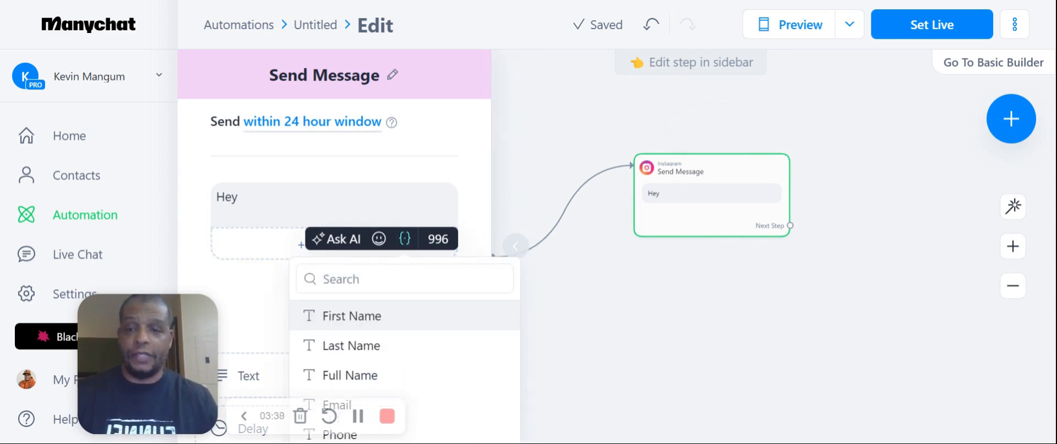
pyautogui.click(351, 327)
pyautogui.write('!')
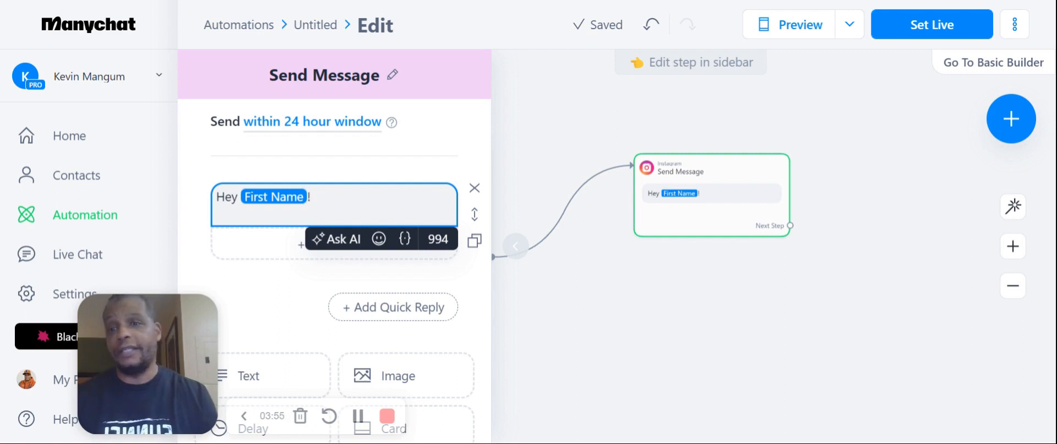
# Continue the message after the greeting with "Thank you for your interest in getting your own funnel website for your business!"
pyautogui.write('Thank you for yo')
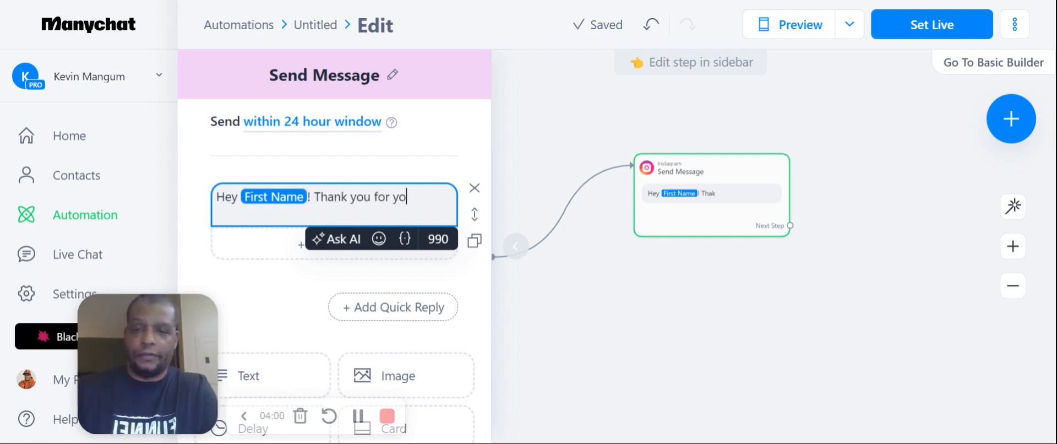
pyautogui.write('ur interest in getting')
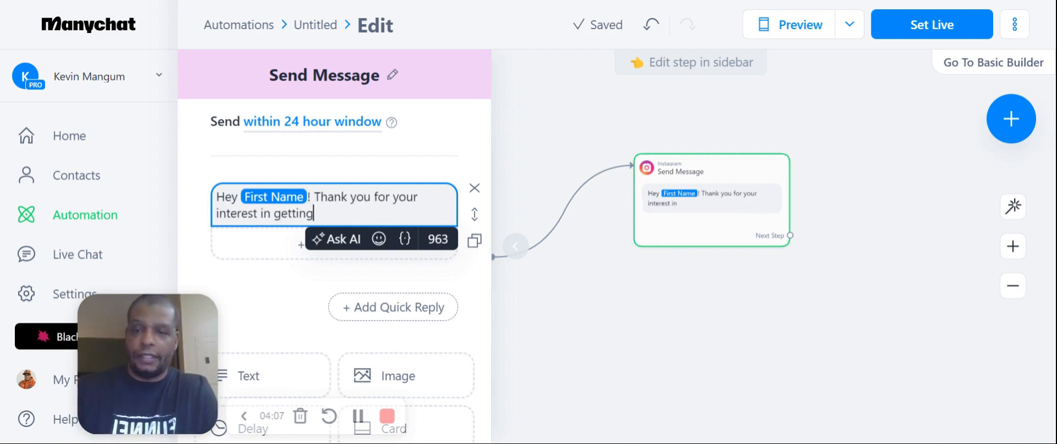
pyautogui.write(' your own funnel ')
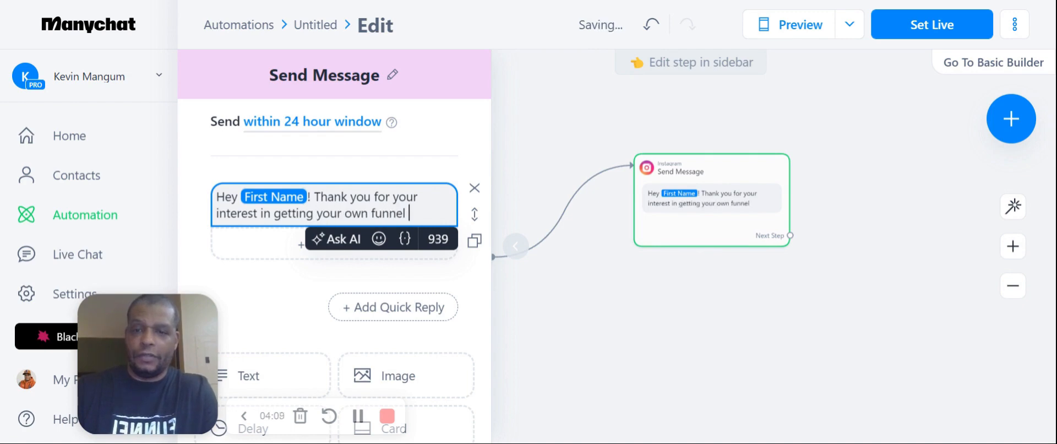
pyautogui.write('website for your')
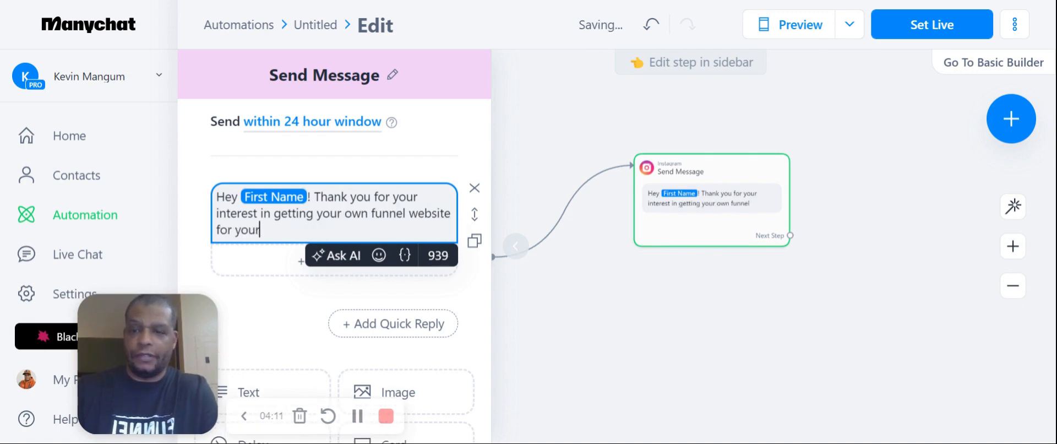
pyautogui.write(' business!')
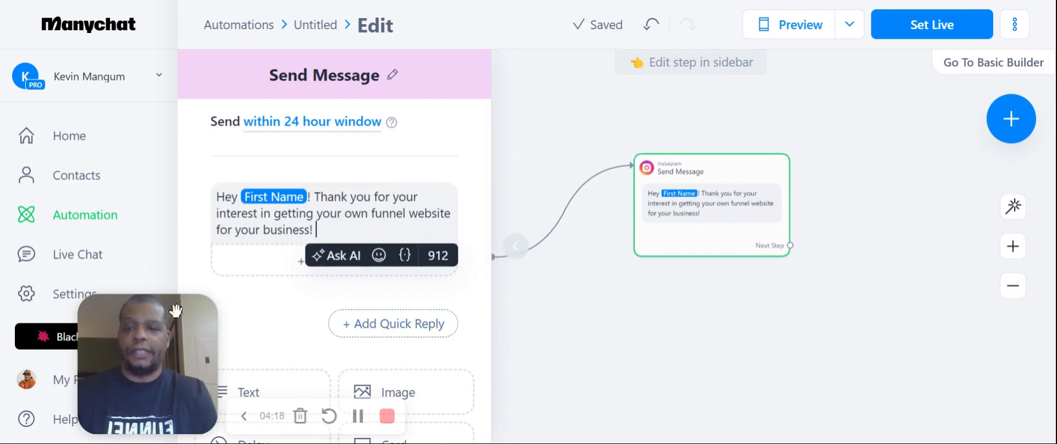
# Review the content block types that can be added to the Send Message step, including User Input
pyautogui.moveTo(175, 310); pyautogui.dragTo(129, 260)
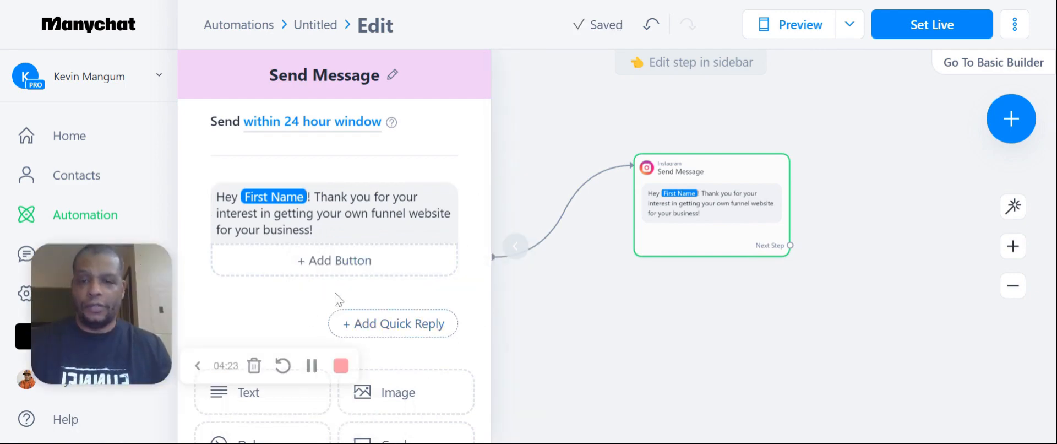
pyautogui.scroll(-5, 333, 289)
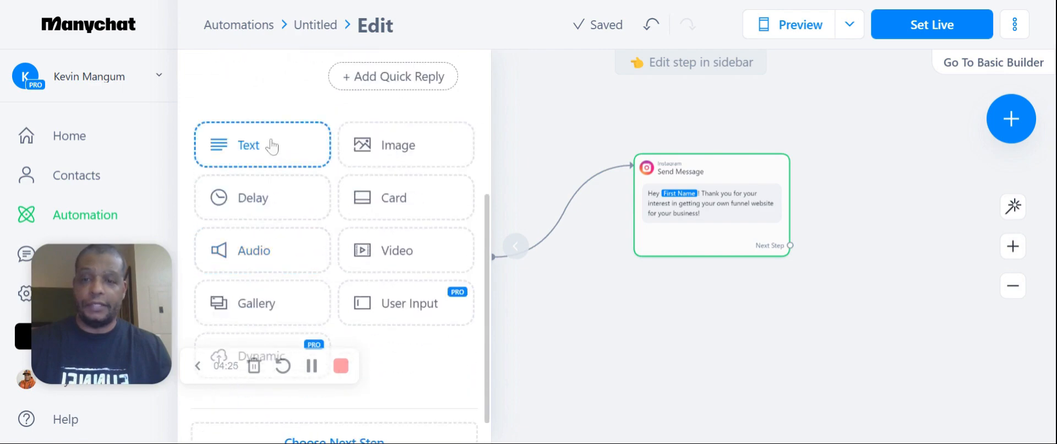
pyautogui.scroll(-1, 348, 219)
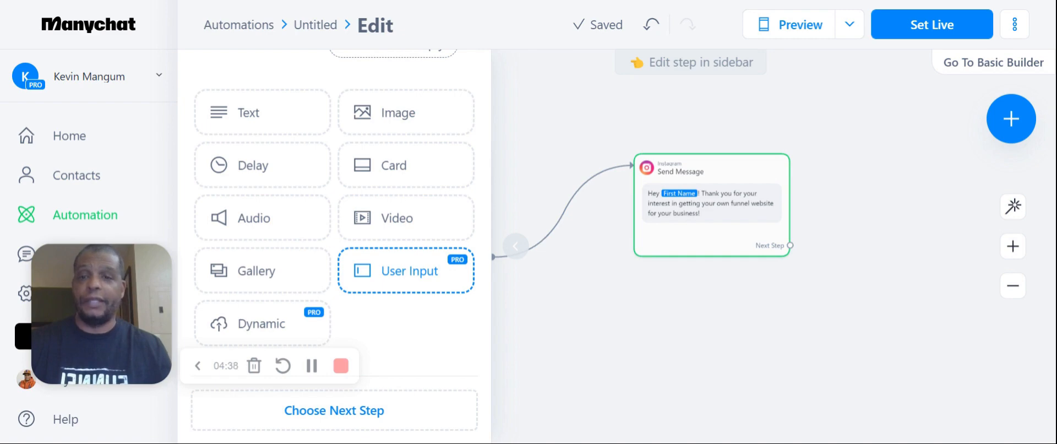
pyautogui.scroll(5, 334, 248)
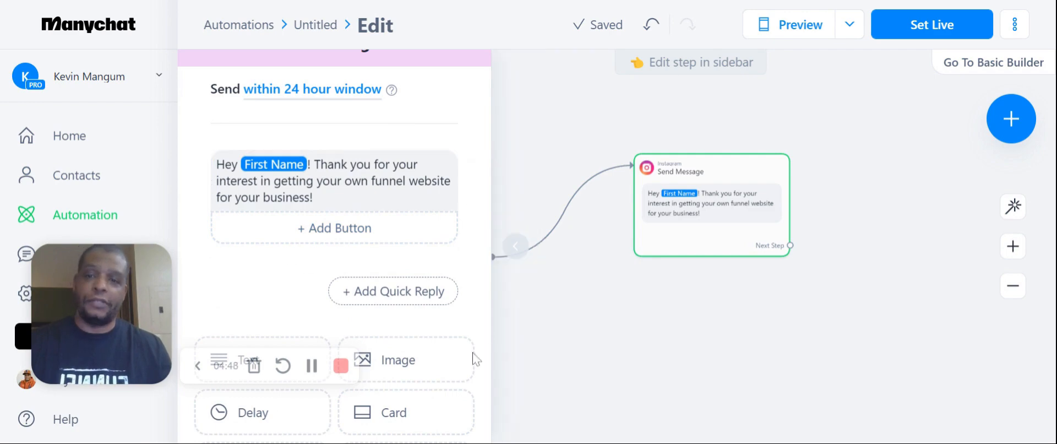
pyautogui.scroll(-2, 267, 237)
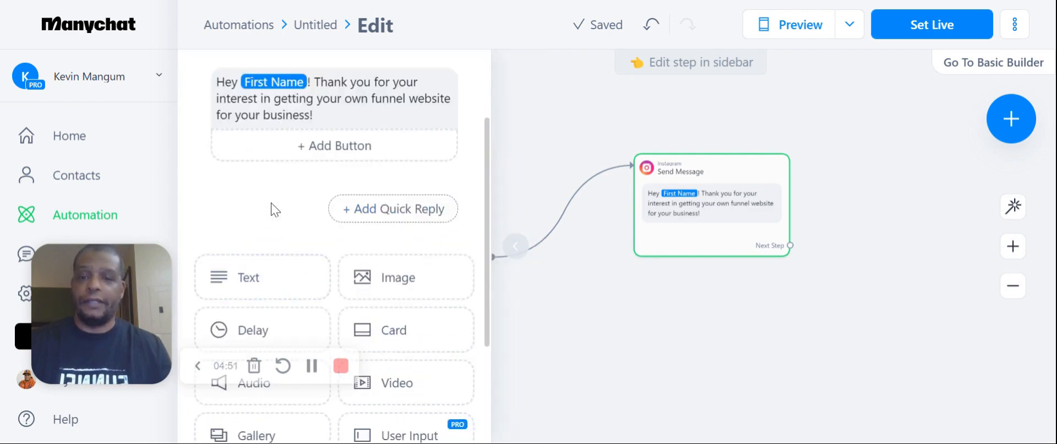
pyautogui.scroll(-2, 275, 220)
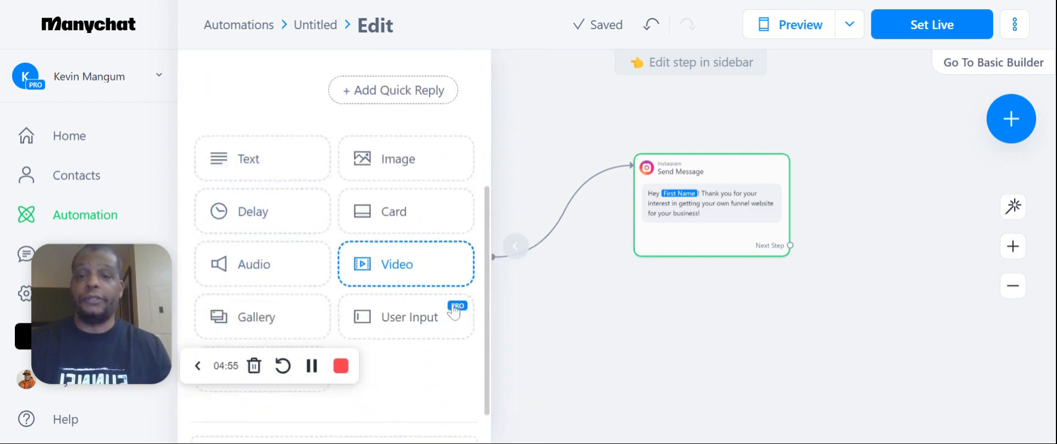
pyautogui.scroll(-1, 454, 312)
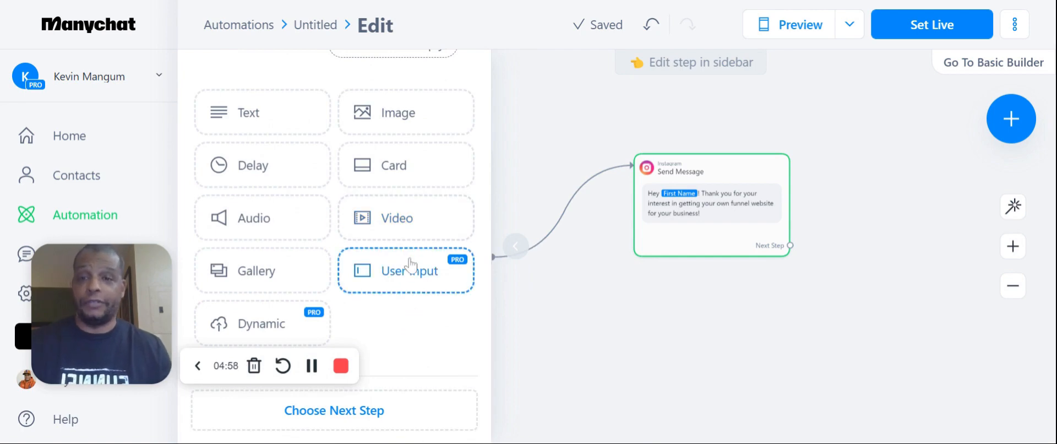
# Extend the Send Message text with "Please enter the best email address for you to be reached at."
pyautogui.scroll(5, 409, 265)
pyautogui.click(308, 197)
pyautogui.write('Please e')
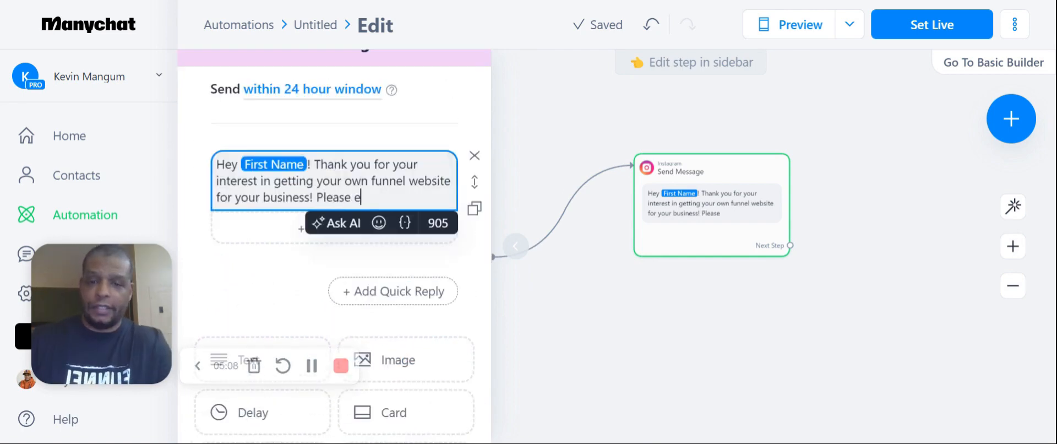
pyautogui.write('nter the best em')
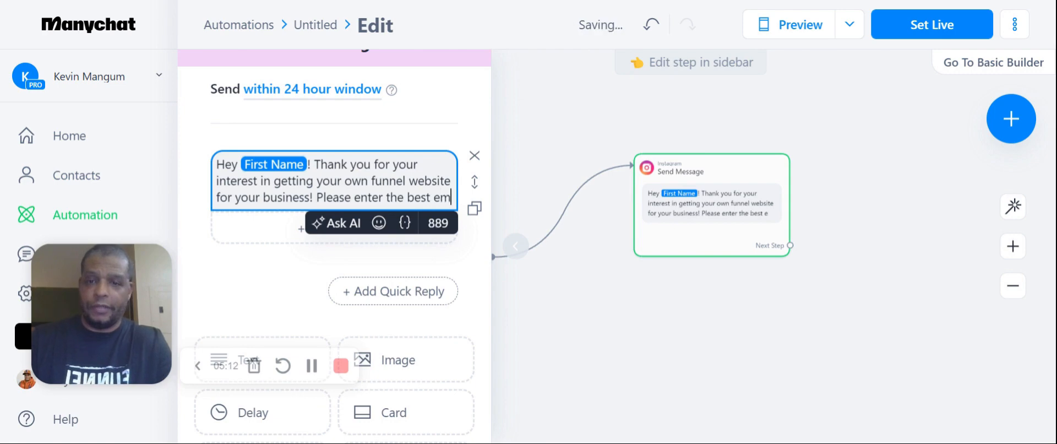
pyautogui.write('ail address for you ')
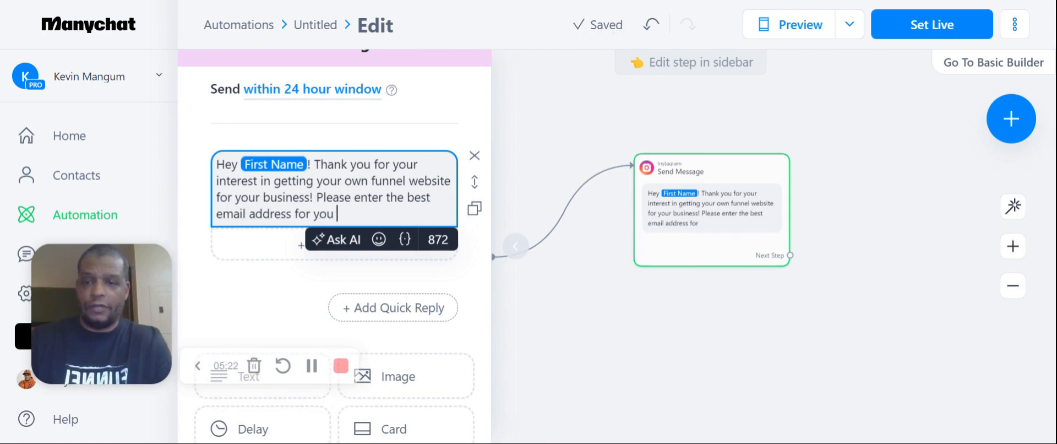
pyautogui.write('to be reached at')
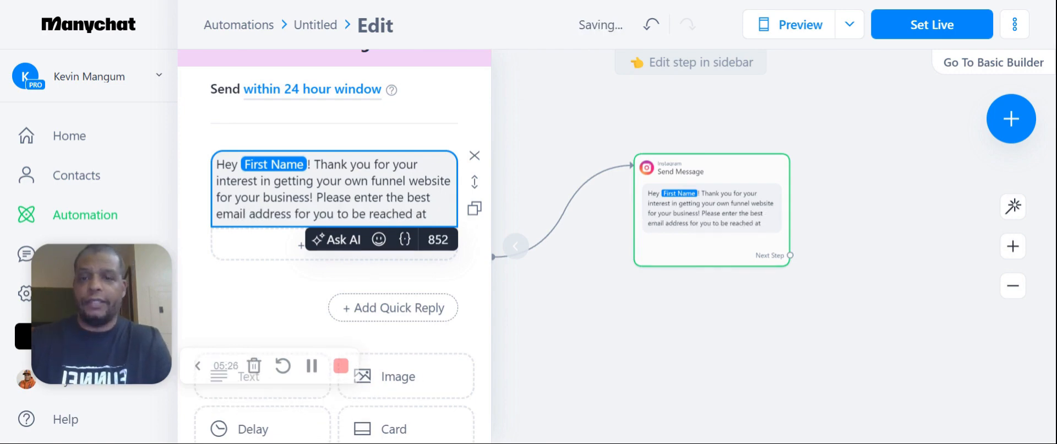
pyautogui.write('.')
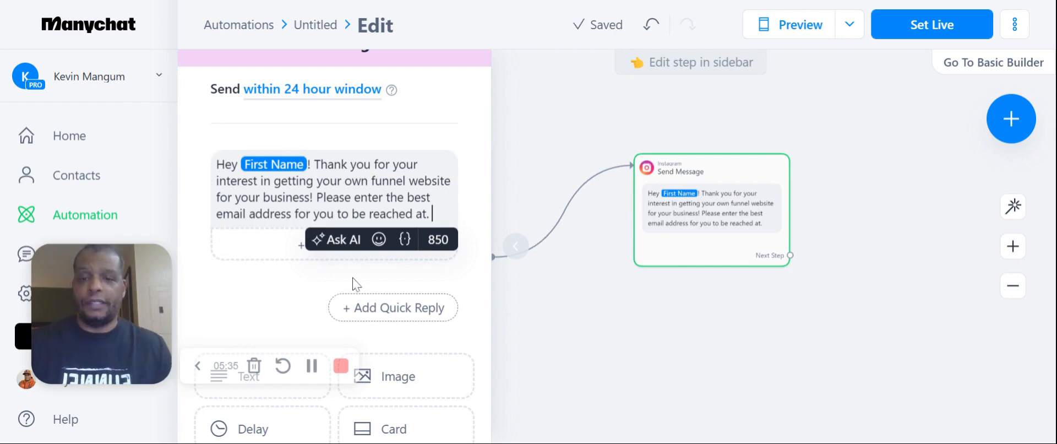
# Add a User Input block to the Send Message step with the question "What is your email address?"
pyautogui.scroll(-3, 356, 284)
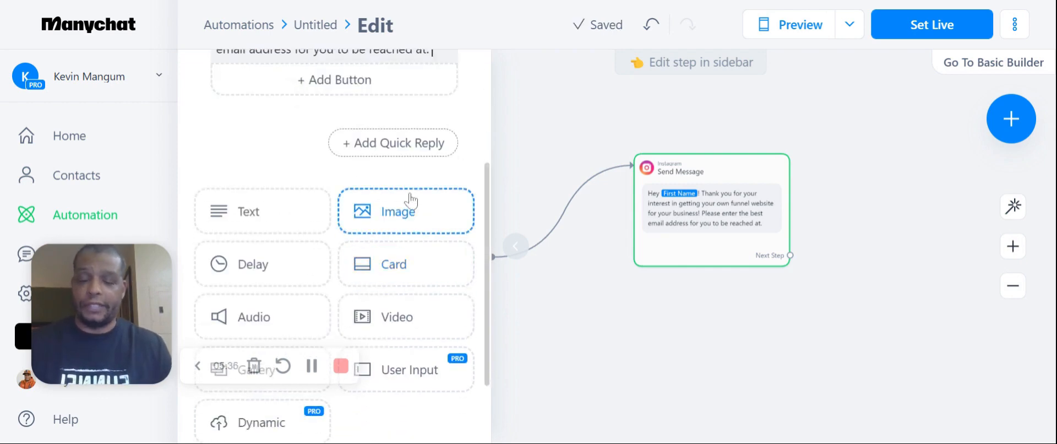
pyautogui.click(416, 369)
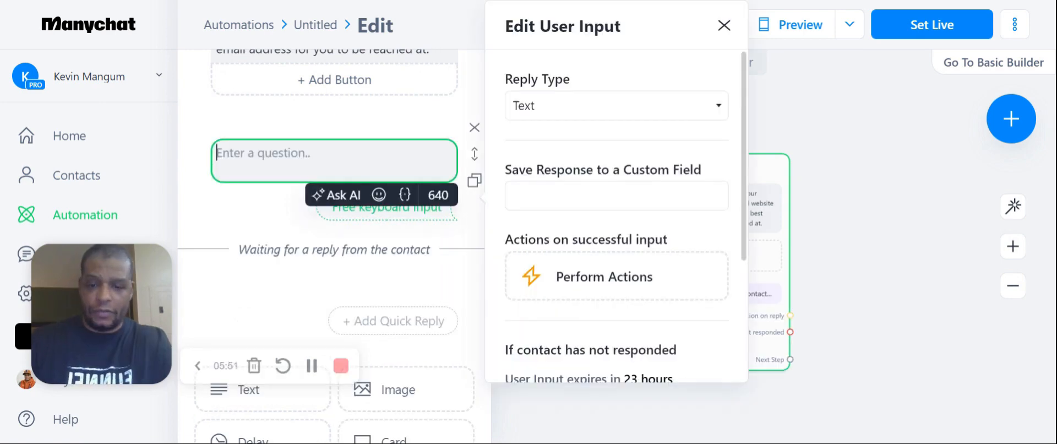
pyautogui.write('What a')
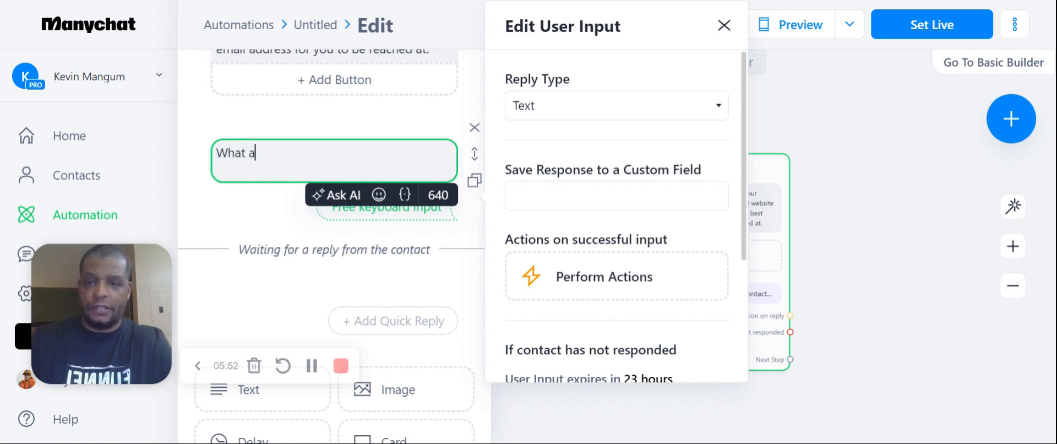
pyautogui.press('BackSpace')
pyautogui.write('is your email a')
pyautogui.write('ddress?')
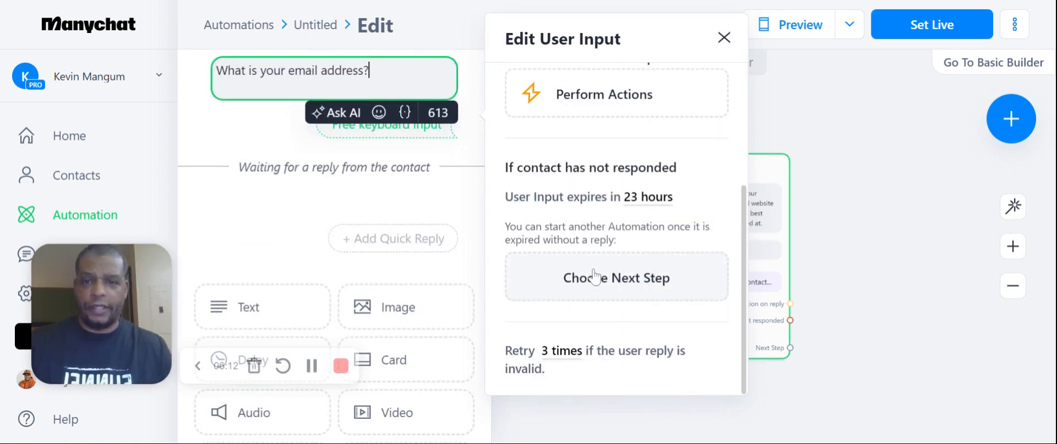
# Set an Instagram message as the next step if the contact has not responded, and close the User Input settings
pyautogui.click(593, 277)
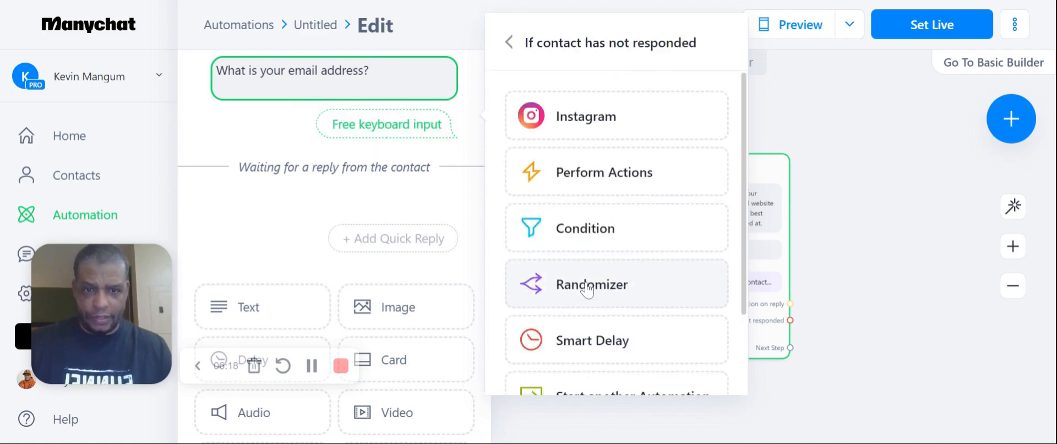
pyautogui.click(611, 127)
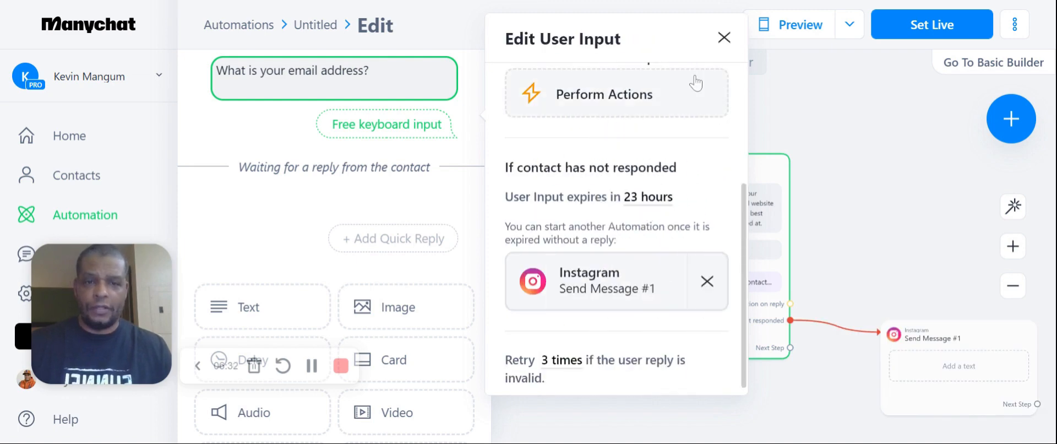
pyautogui.click(723, 37)
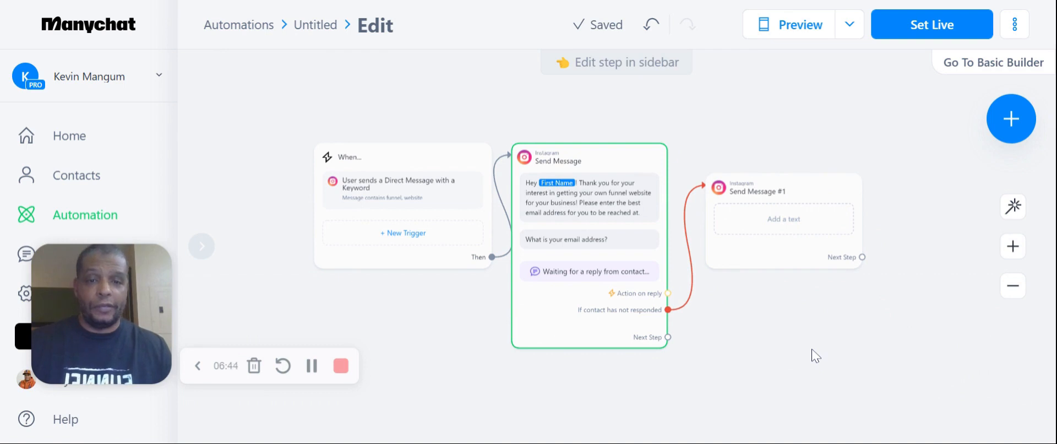
# Start the text of the Send Message #1 step with "Appreciate you!"
pyautogui.click(768, 236)
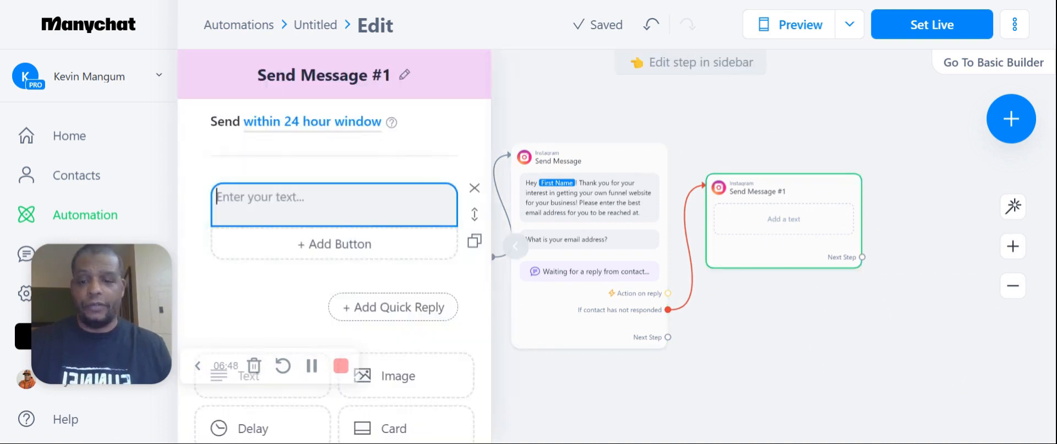
pyautogui.write('Appreica')
pyautogui.press('BackSpace')
pyautogui.press('BackSpace')
pyautogui.press('BackSpace')
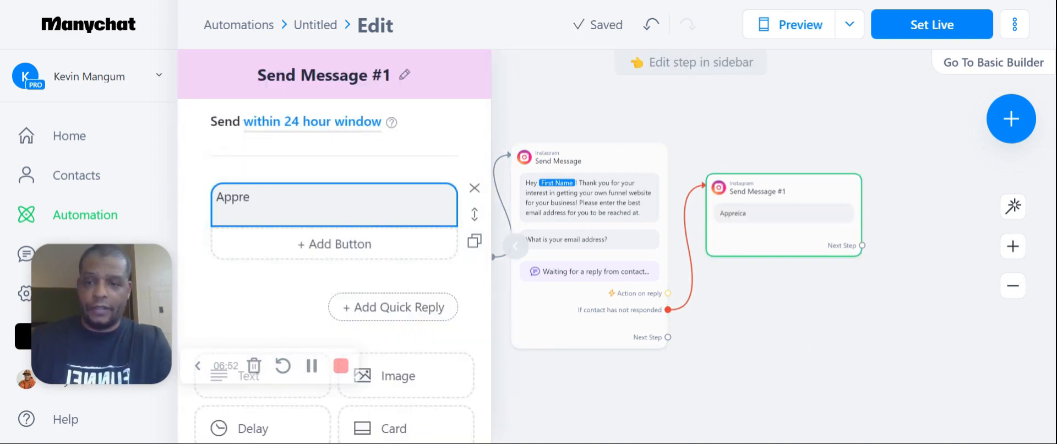
pyautogui.write('icate')
pyautogui.press('BackSpace')
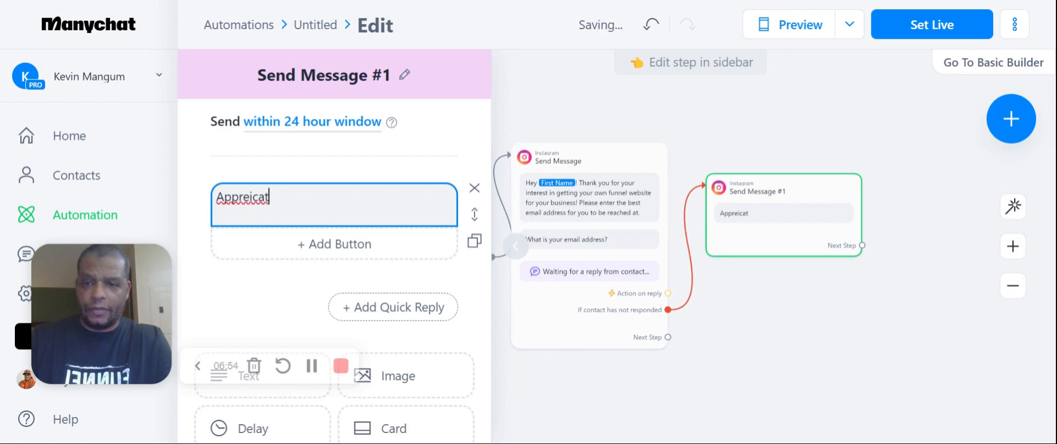
pyautogui.press('BackSpace')
pyautogui.press('BackSpace')
pyautogui.press('BackSpace')
pyautogui.write('ciate you!')
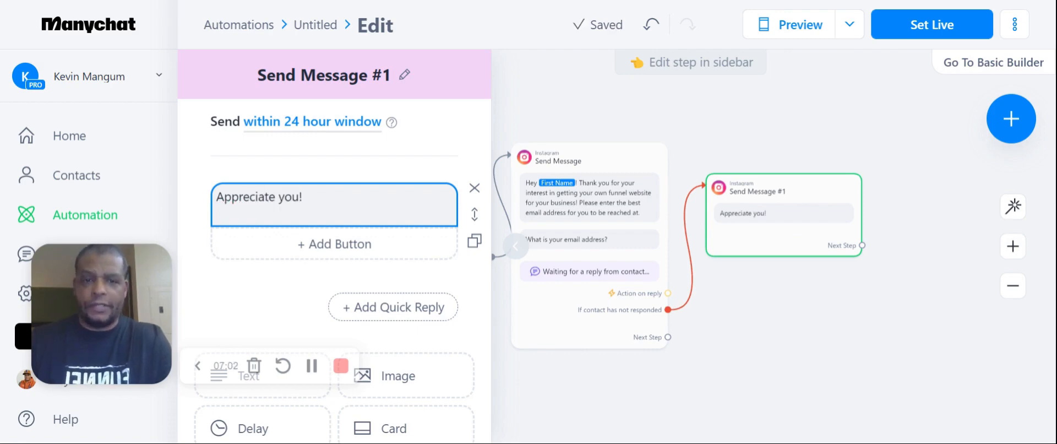
pyautogui.write(' Click the butt')
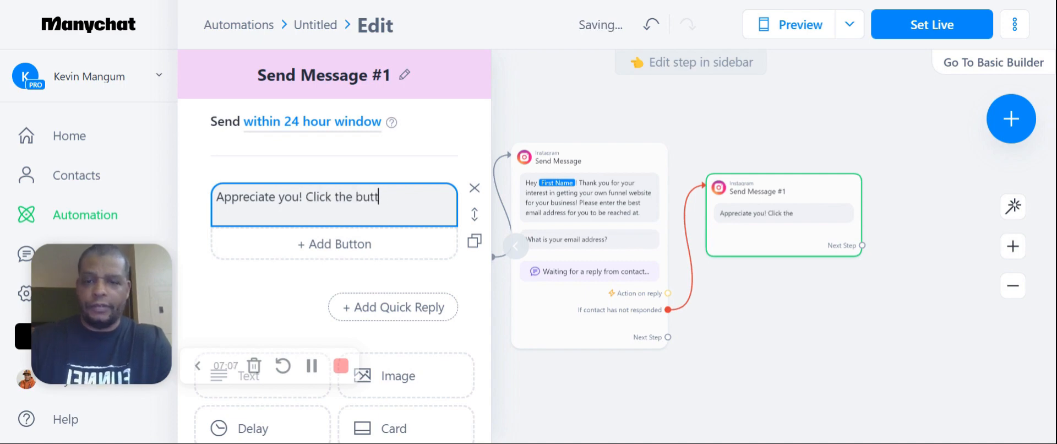
pyautogui.write('on below to sa')
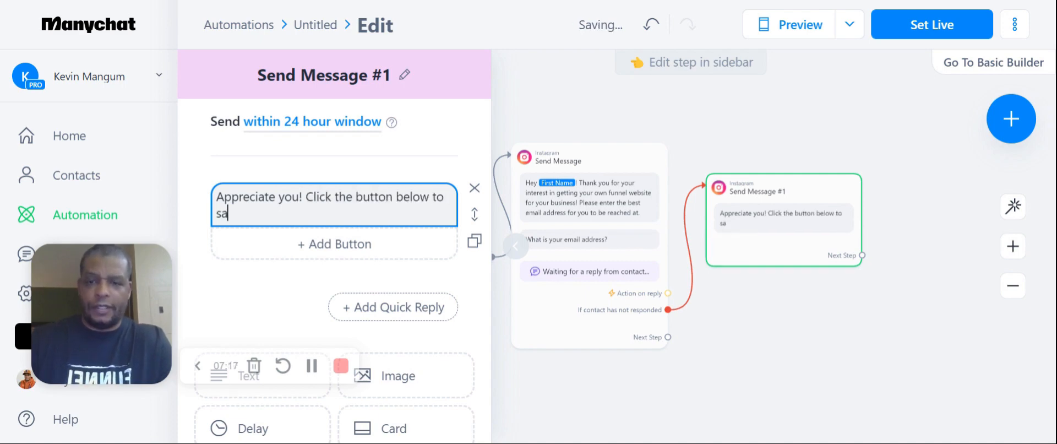
pyautogui.write('ve instantly on the ')
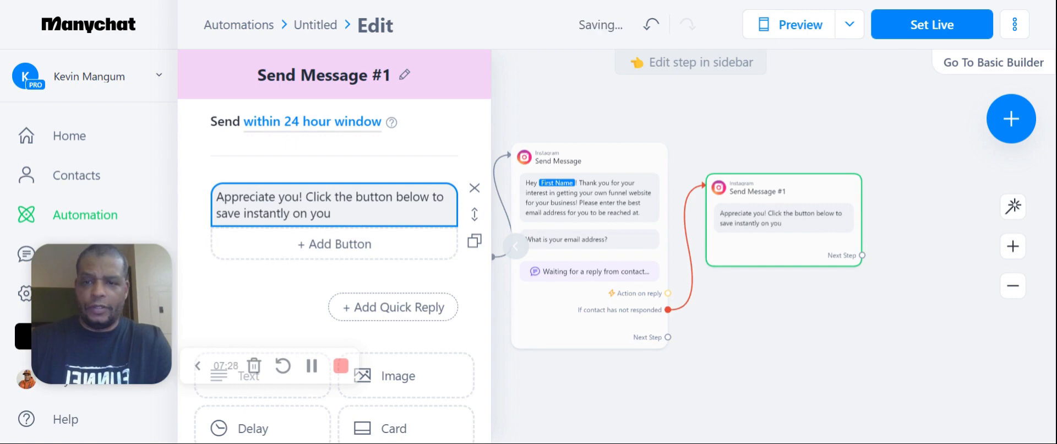
pyautogui.write('purchase of your Fu')
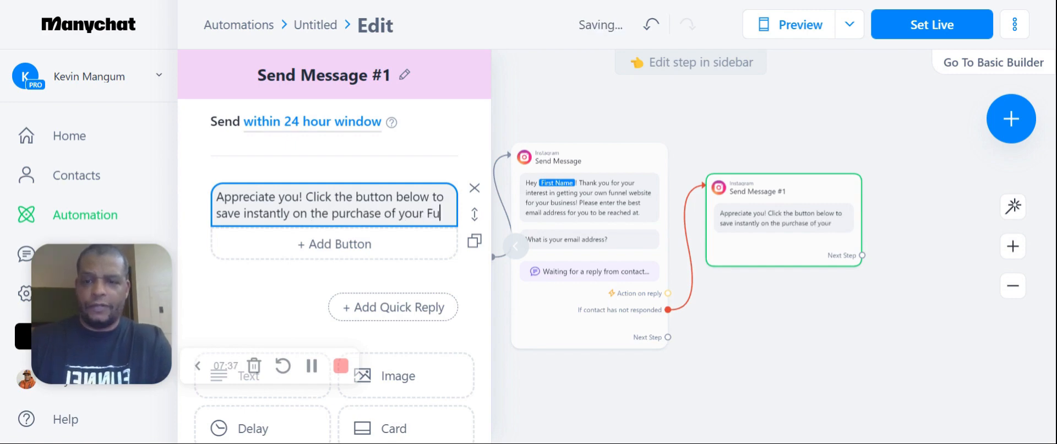
pyautogui.write('nnel Website!')
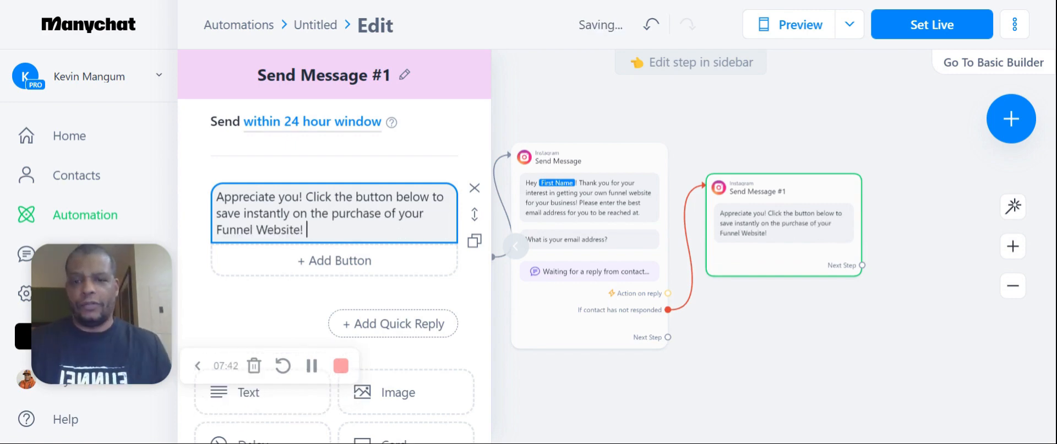
# Continue the Send Message #1 text with "Click the button below to save instantly on the purchase of your Funnel Website!"
pyautogui.click(464, 138)
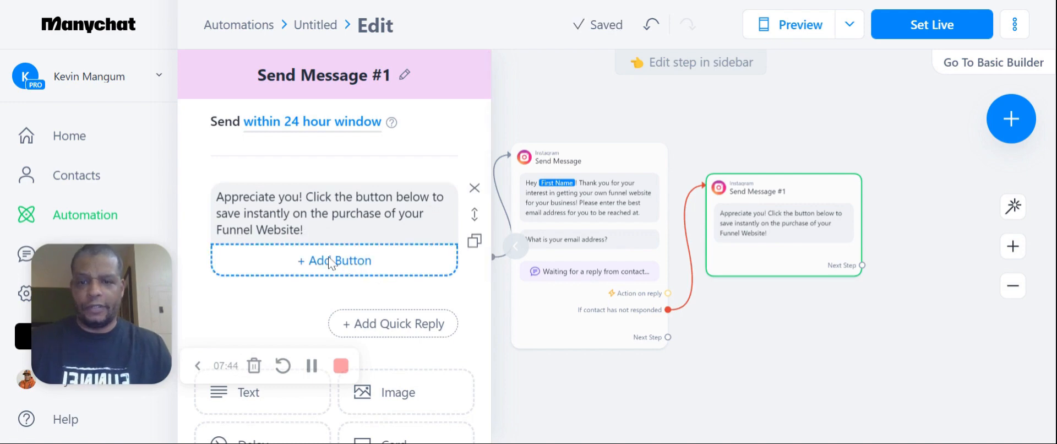
# Add a button titled "Click Here Now" below the Send Message #1 text
pyautogui.scroll(-5, 371, 290)
pyautogui.scroll(5, 370, 326)
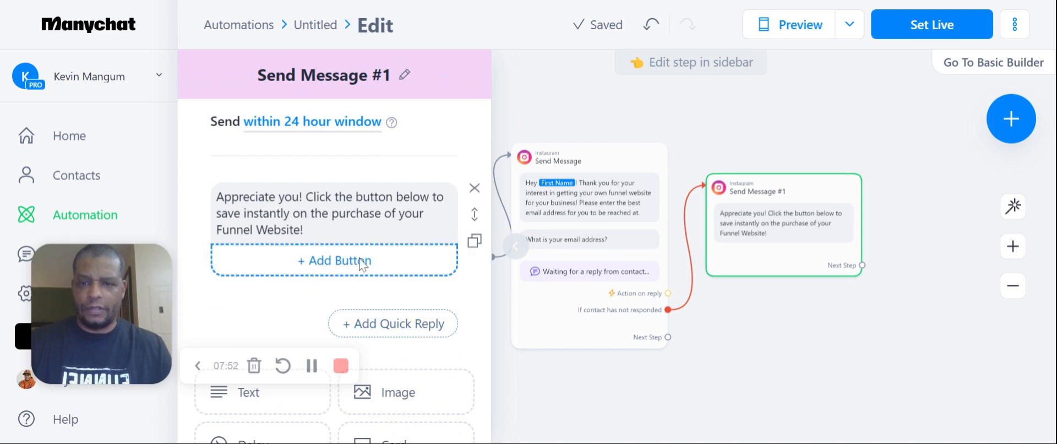
pyautogui.click(359, 258)
pyautogui.press('BackSpace')
pyautogui.press('BackSpace')
pyautogui.press('BackSpace')
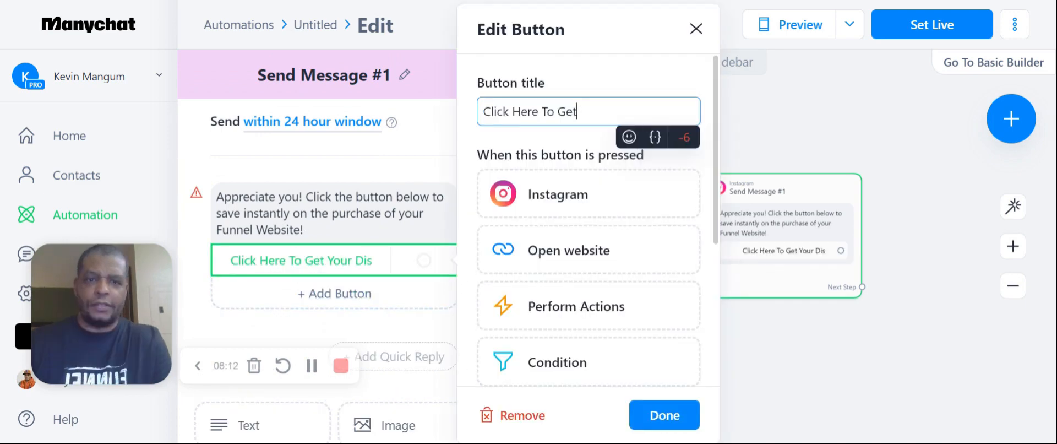
pyautogui.press('BackSpace')
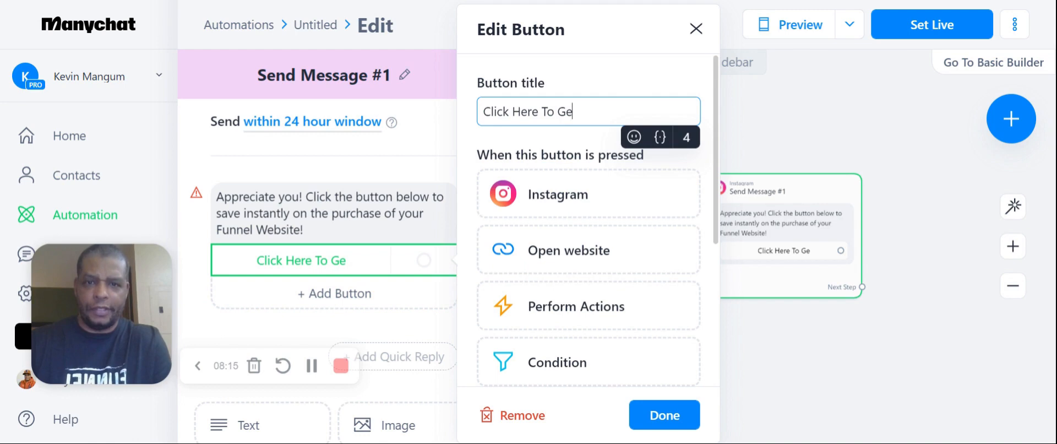
pyautogui.press('BackSpace')
pyautogui.write('Now')
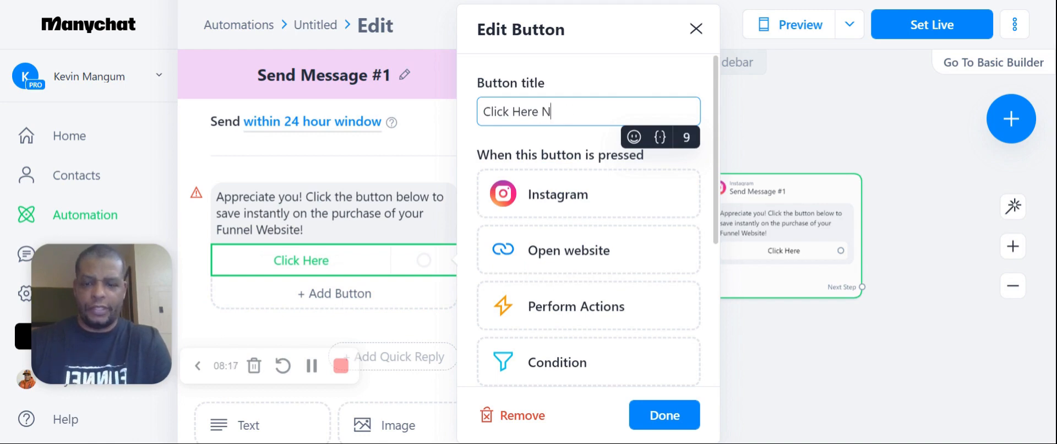
# Make the Click Here Now button open a website and enter the business owner's website URL
pyautogui.click(560, 262)
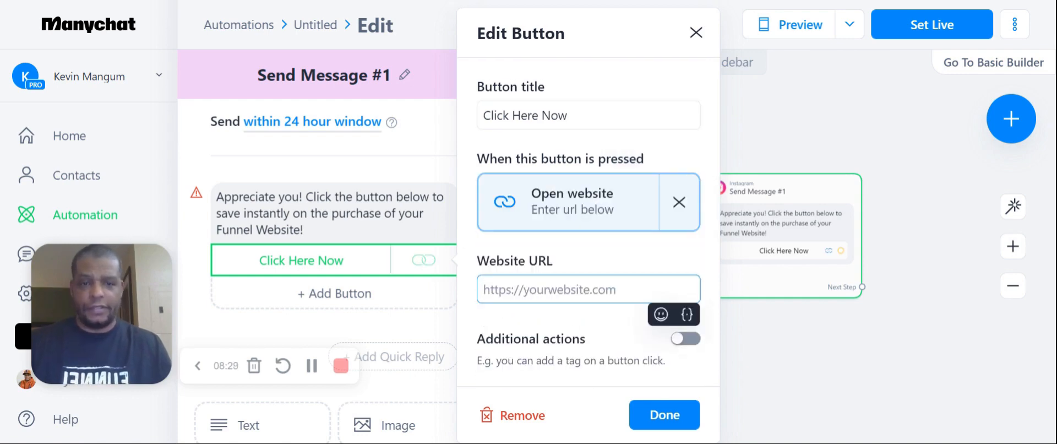
pyautogui.write('www.')
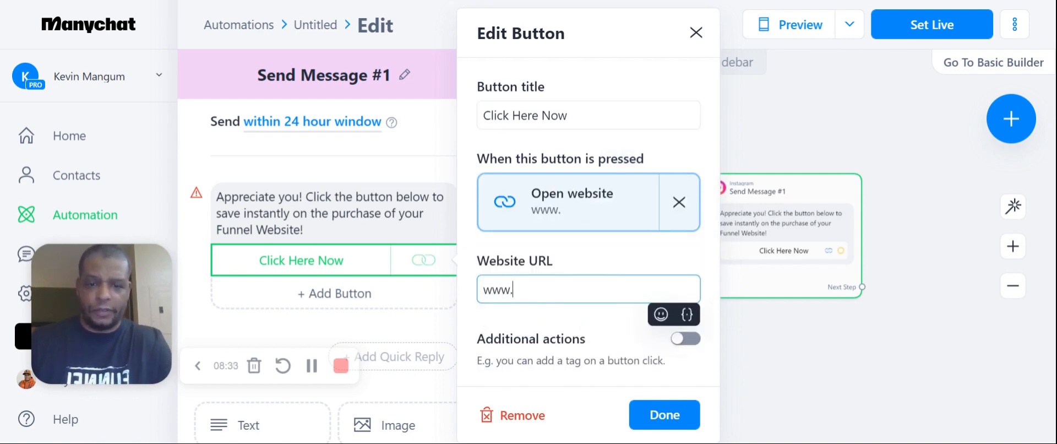
pyautogui.write('kevinmangum.com')
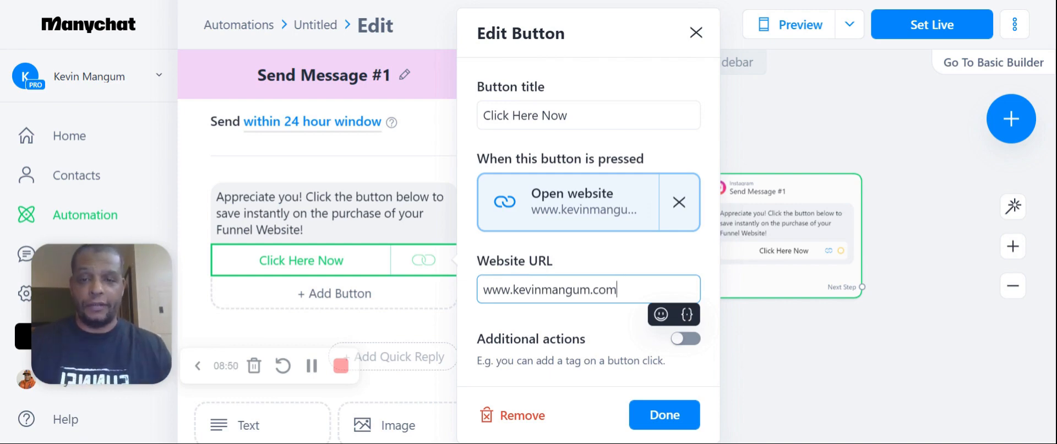
# Enable additional actions for the Click Here Now button and add the tag "dmdiscount" to contacts
pyautogui.click(685, 338)
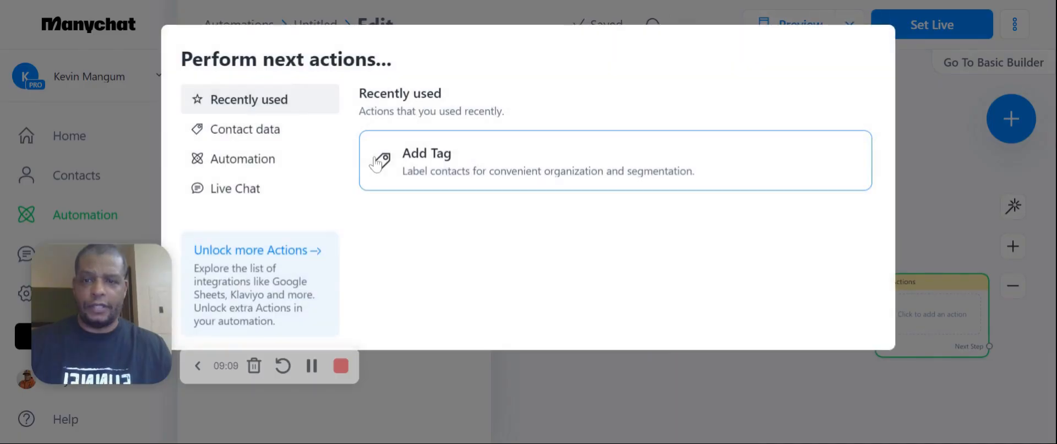
pyautogui.click(443, 165)
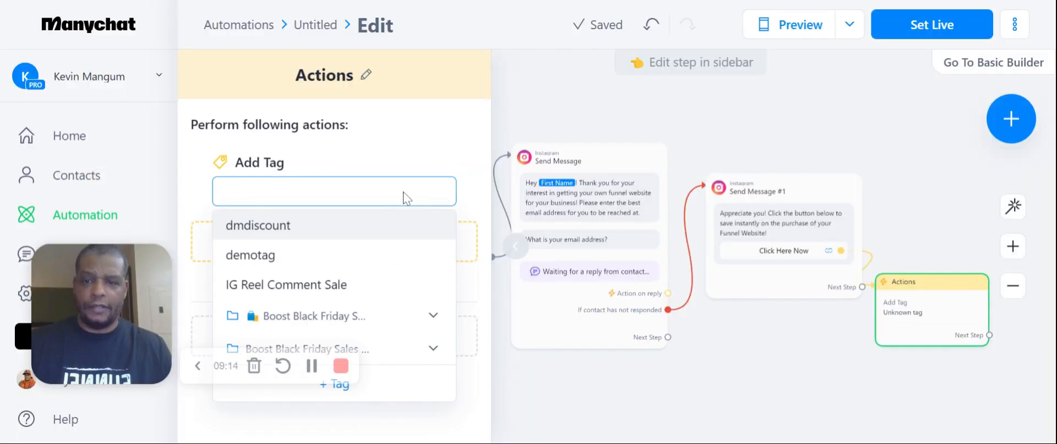
pyautogui.click(347, 233)
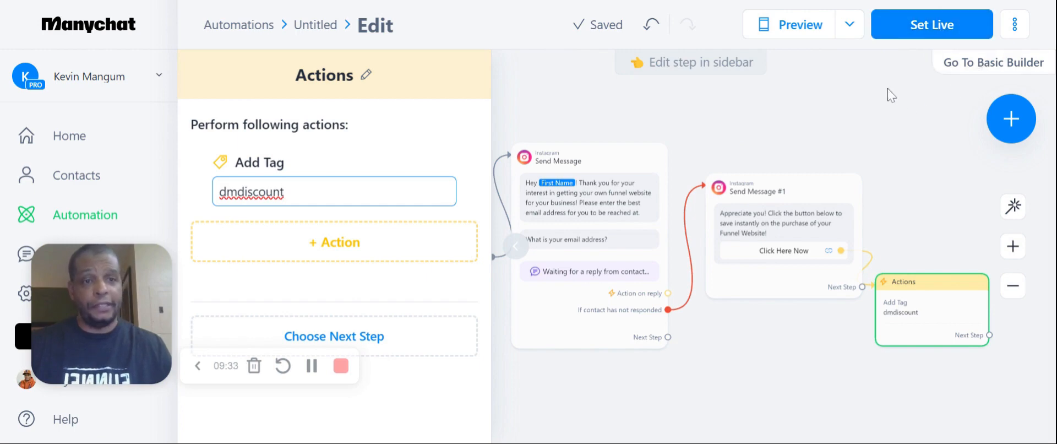
# Set the automation live and test its message flow with the In Manychat preview
pyautogui.click(927, 30)
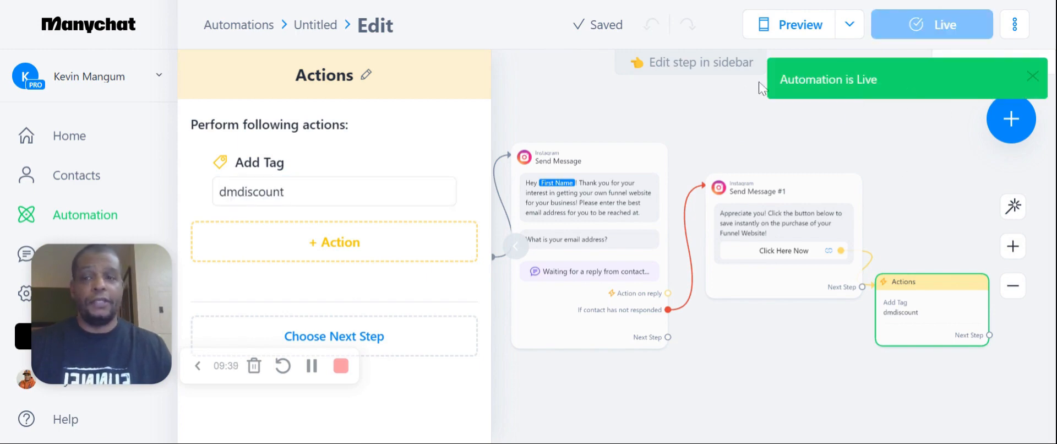
pyautogui.click(851, 27)
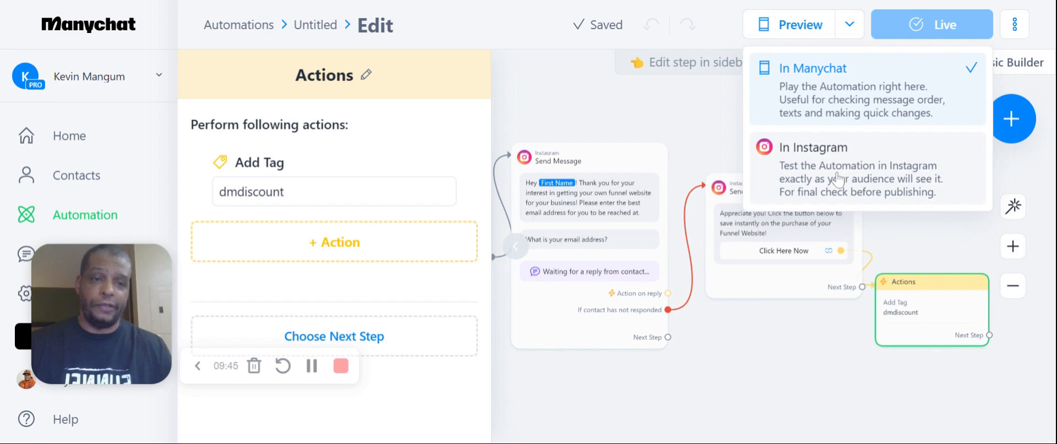
pyautogui.click(832, 89)
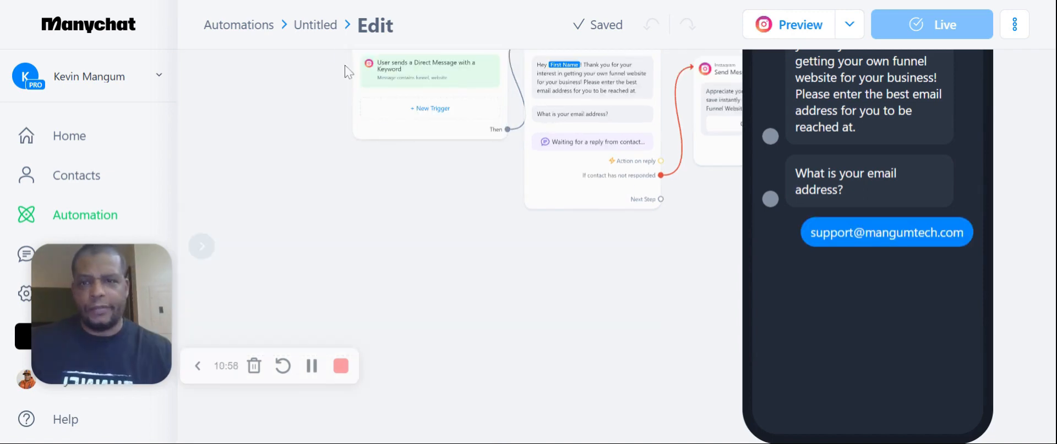
# Rename the automation as "Funnel Website DM Keyword"
pyautogui.write('DM Keywor')
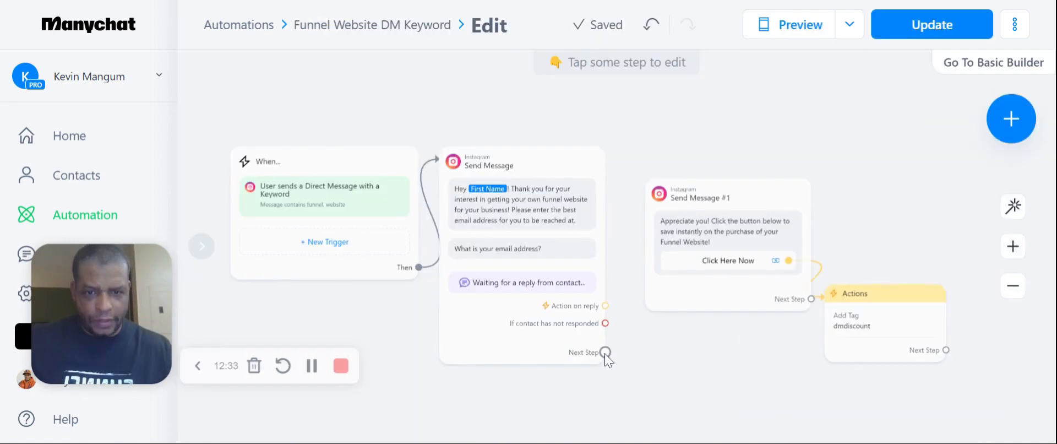
# Connect the first Send Message's Next Step to Send Message #1 and update the live version
pyautogui.click(604, 352)
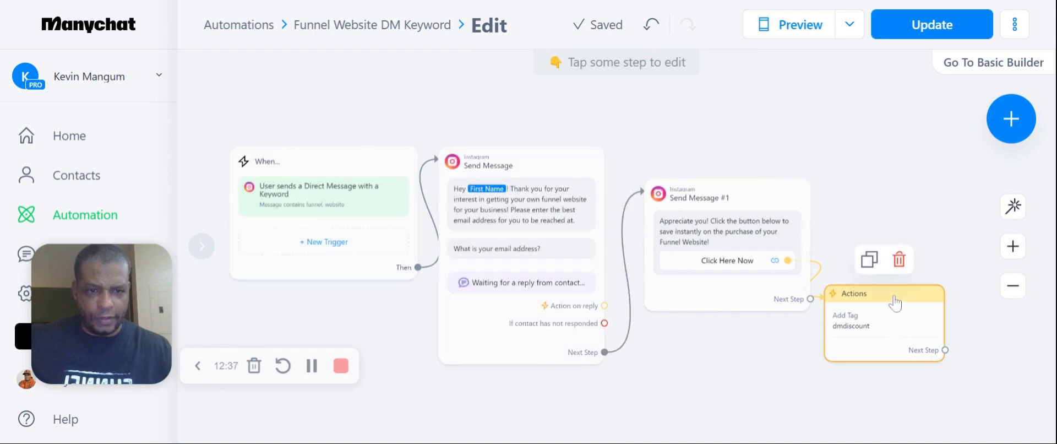
pyautogui.click(932, 24)
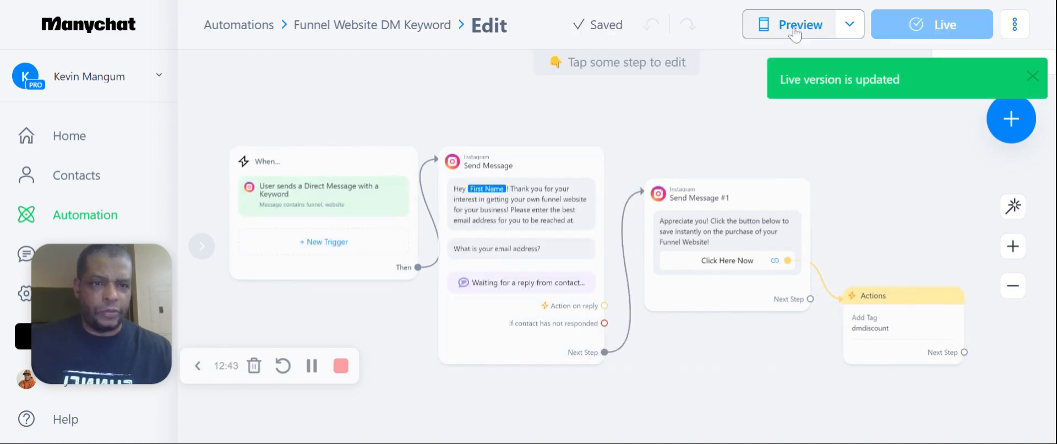
# Preview the updated automation through the email reply and test the Click Here Now button
pyautogui.click(795, 34)
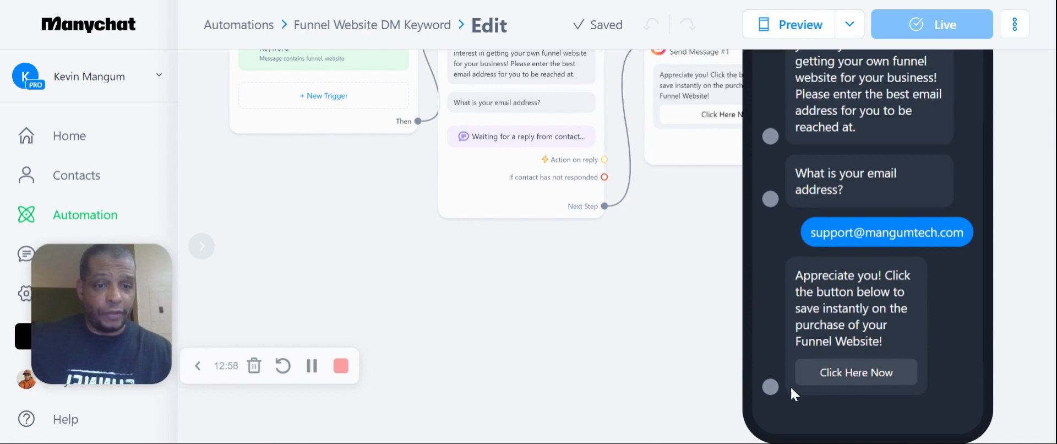
pyautogui.click(862, 379)
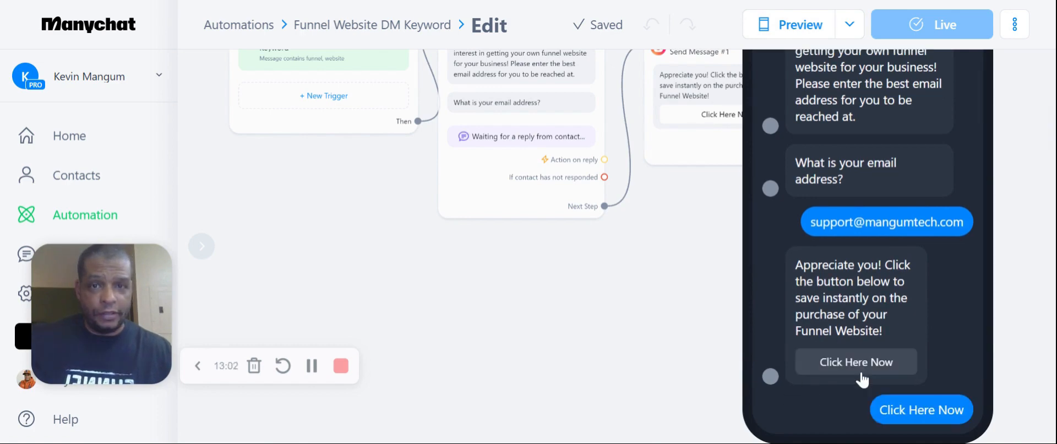